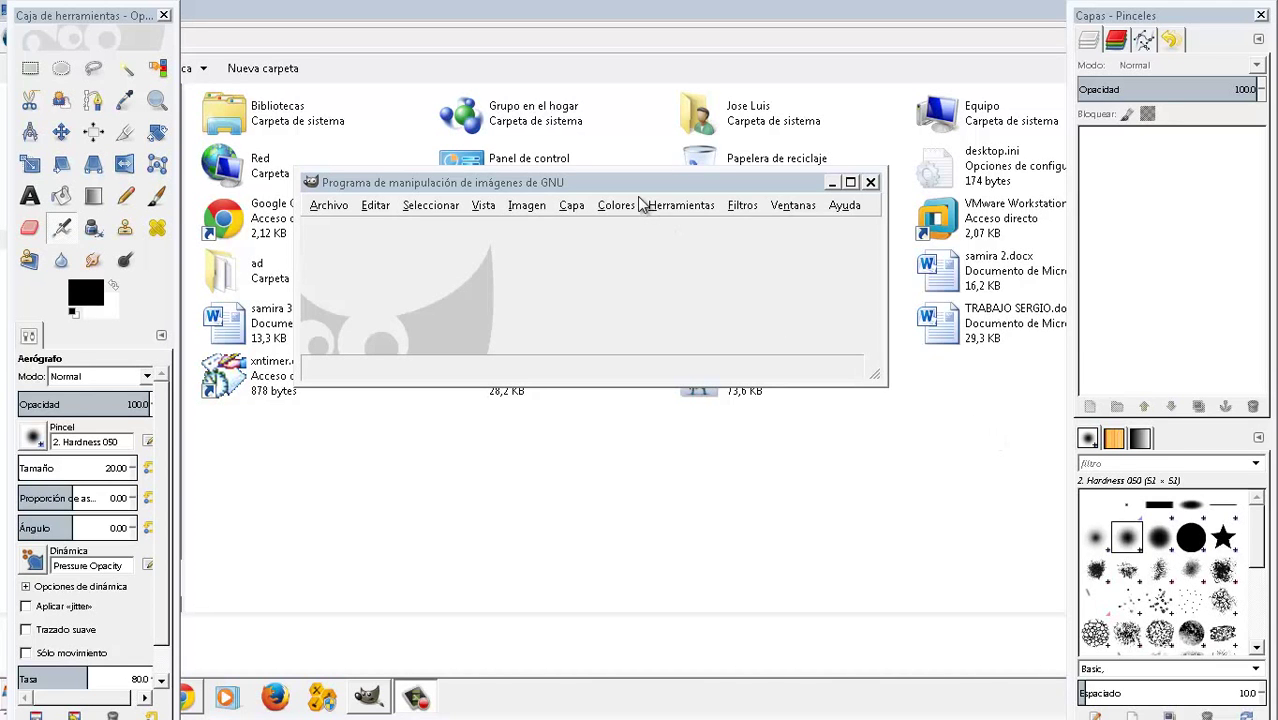
Open the photo maxresdefault.jpg from the Escritorio (Desktop) folder.
left_click_drag(637, 189, 531, 31)
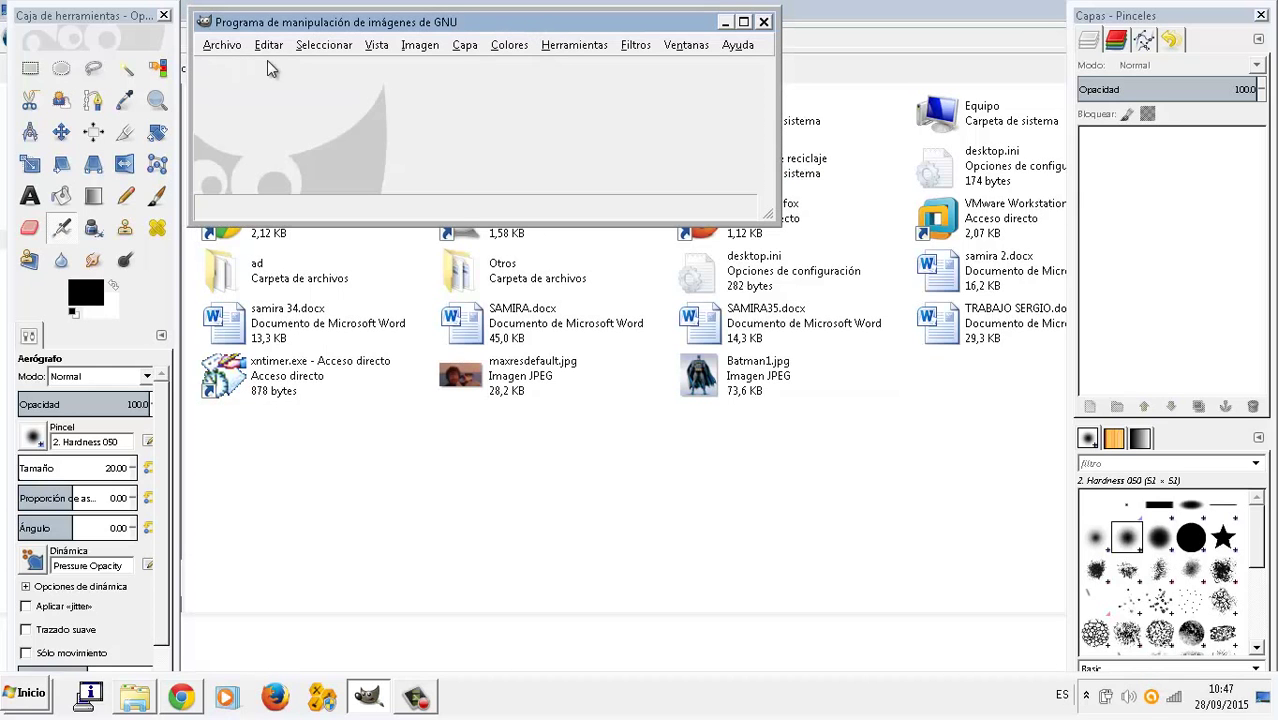
left_click(222, 46)
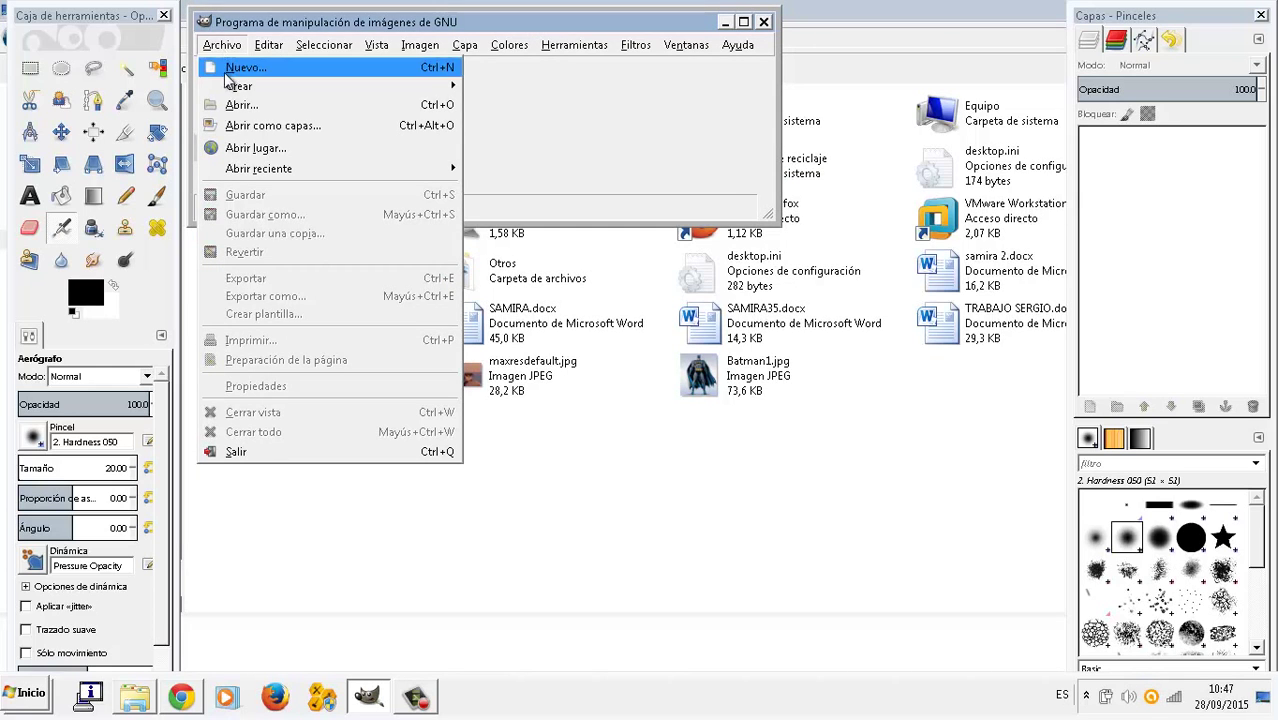
left_click(230, 106)
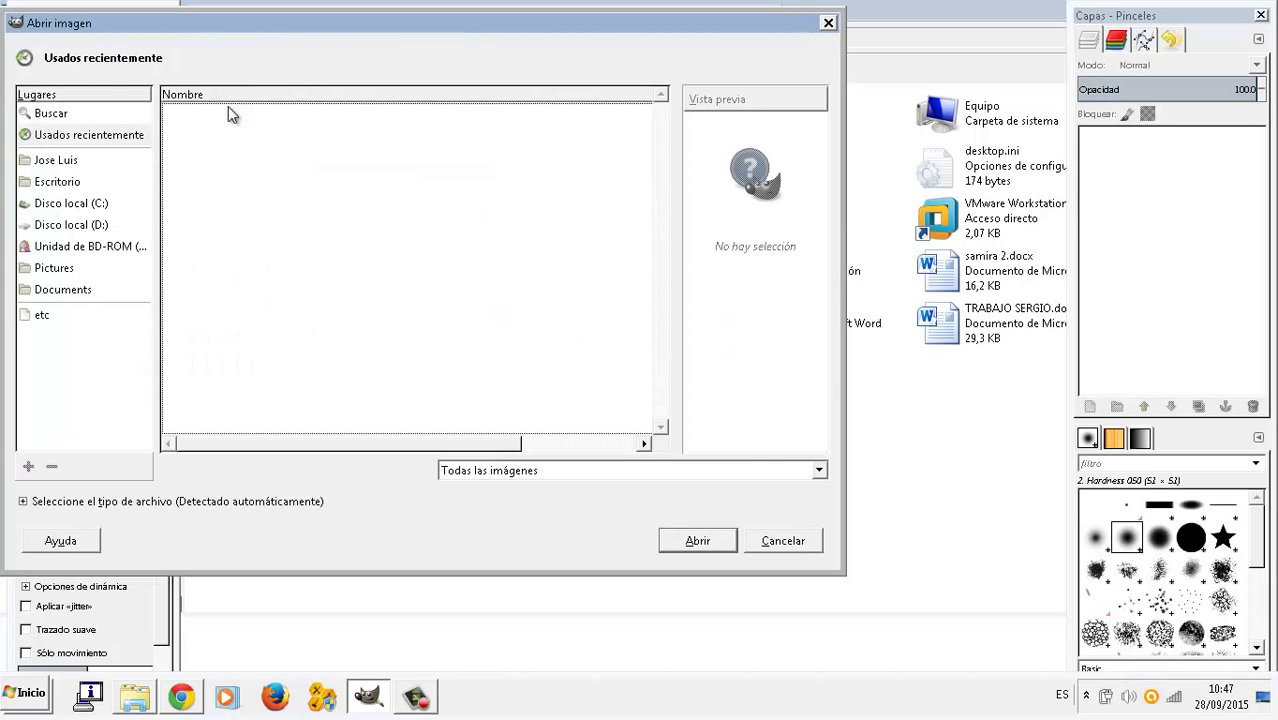
left_click(108, 182)
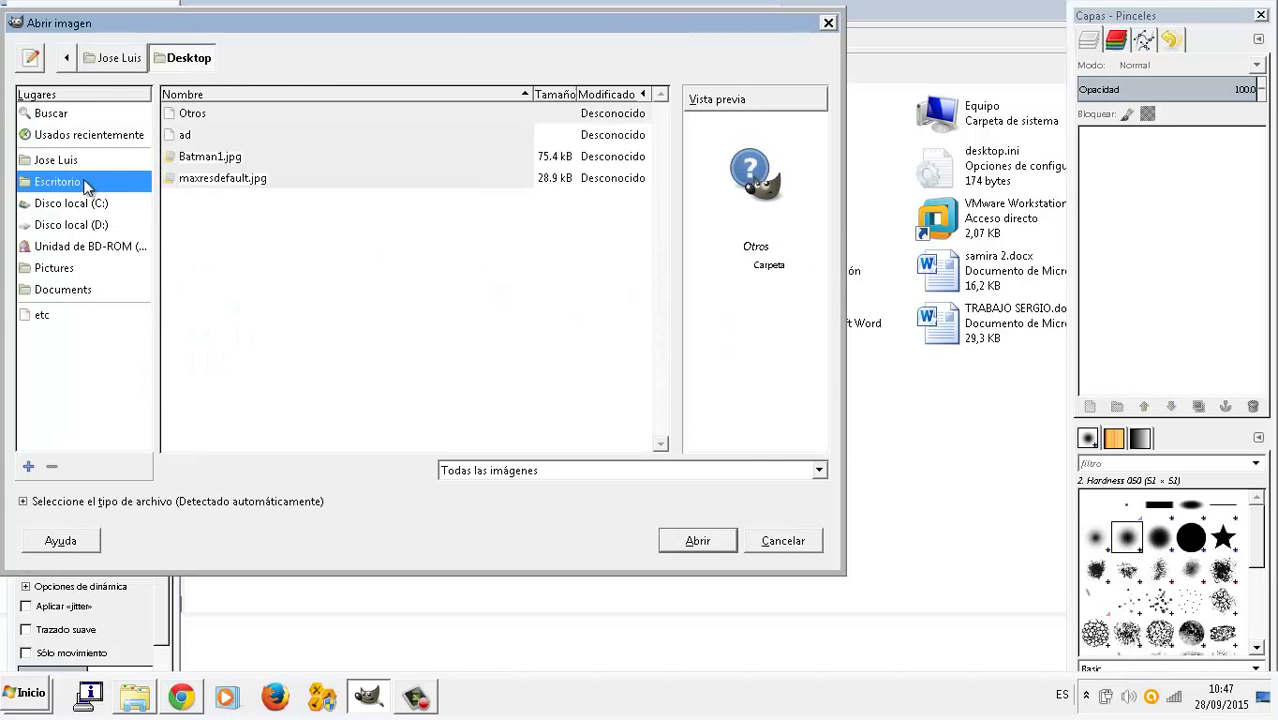
left_click(200, 180)
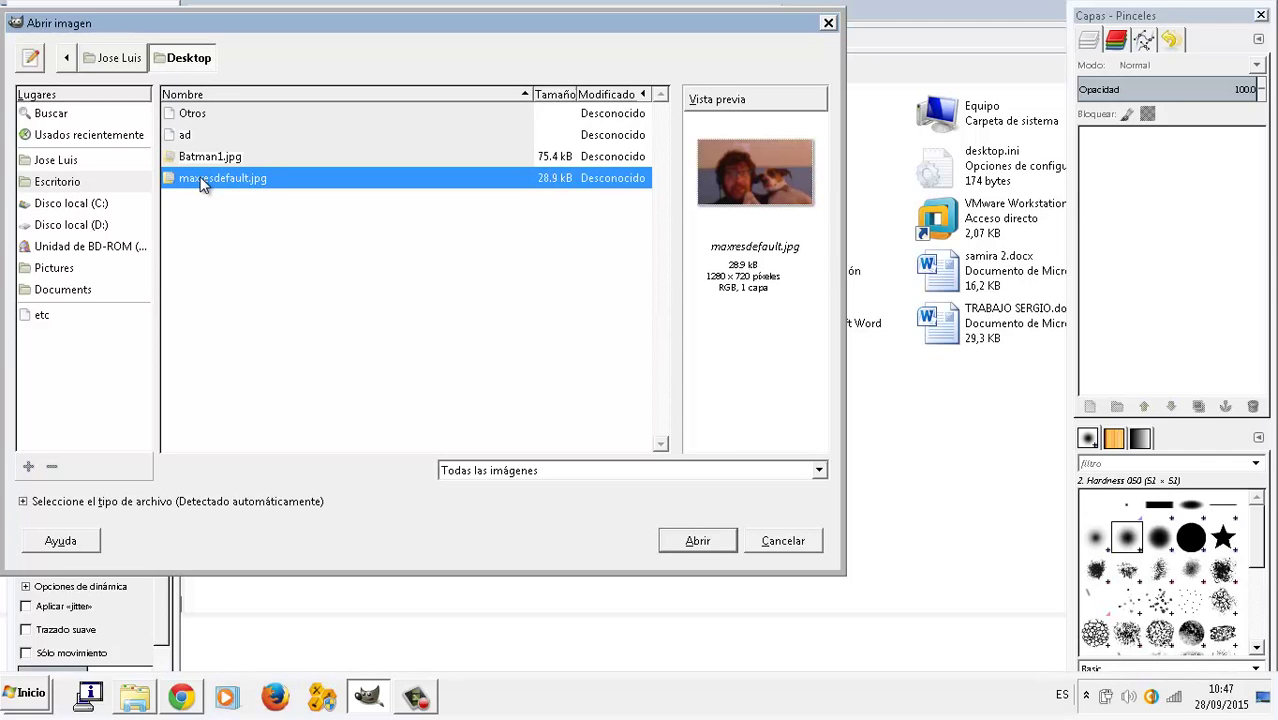
left_click(668, 542)
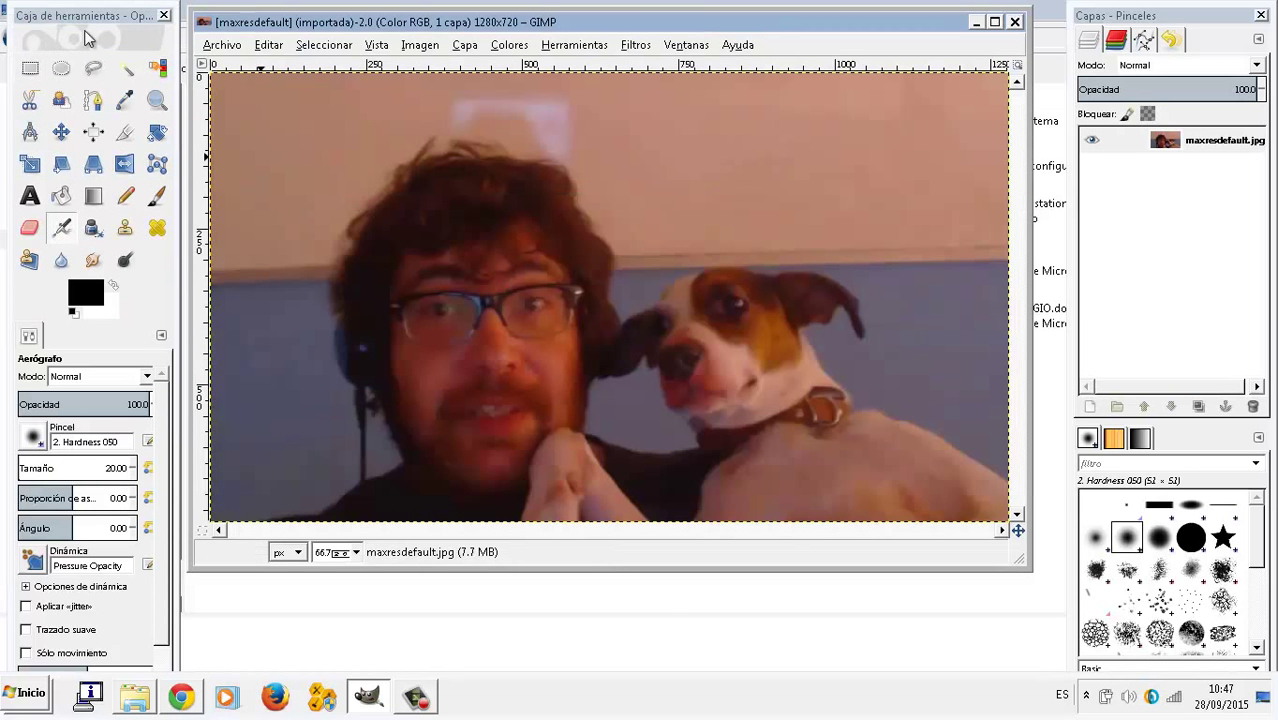
Open Batman1.jpg as a second image.
left_click(208, 48)
left_click(240, 105)
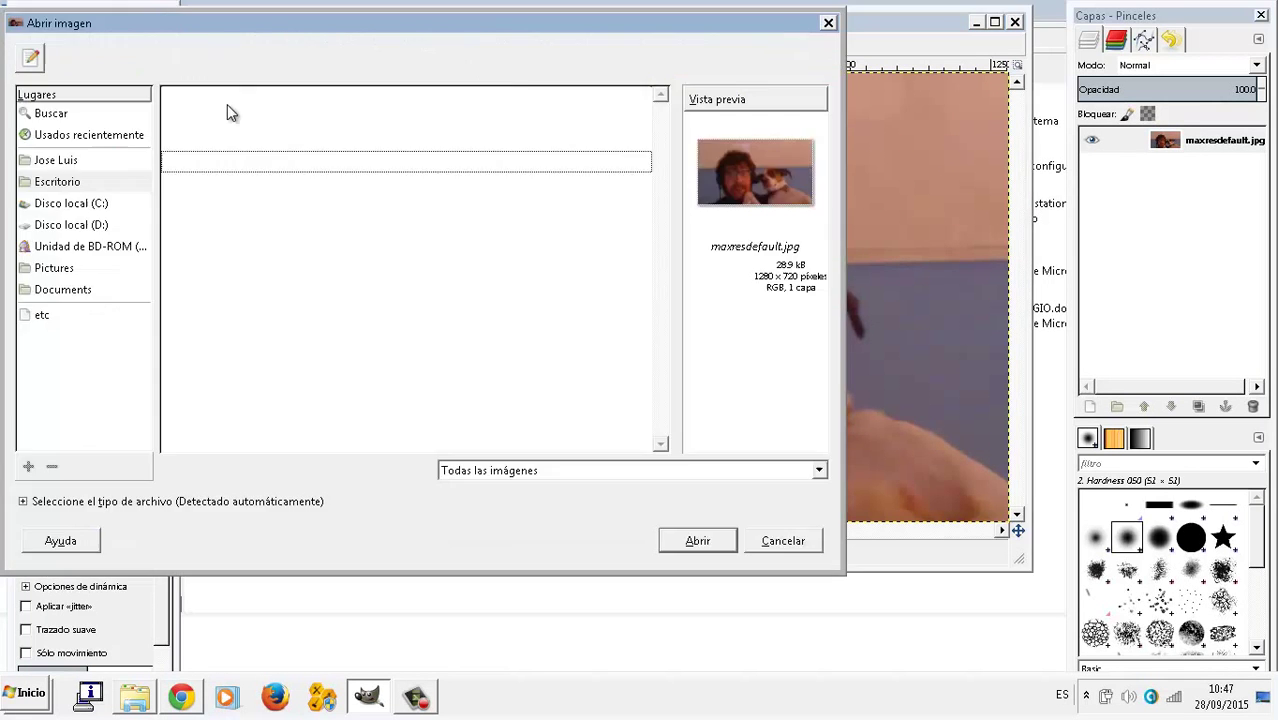
double_click(210, 158)
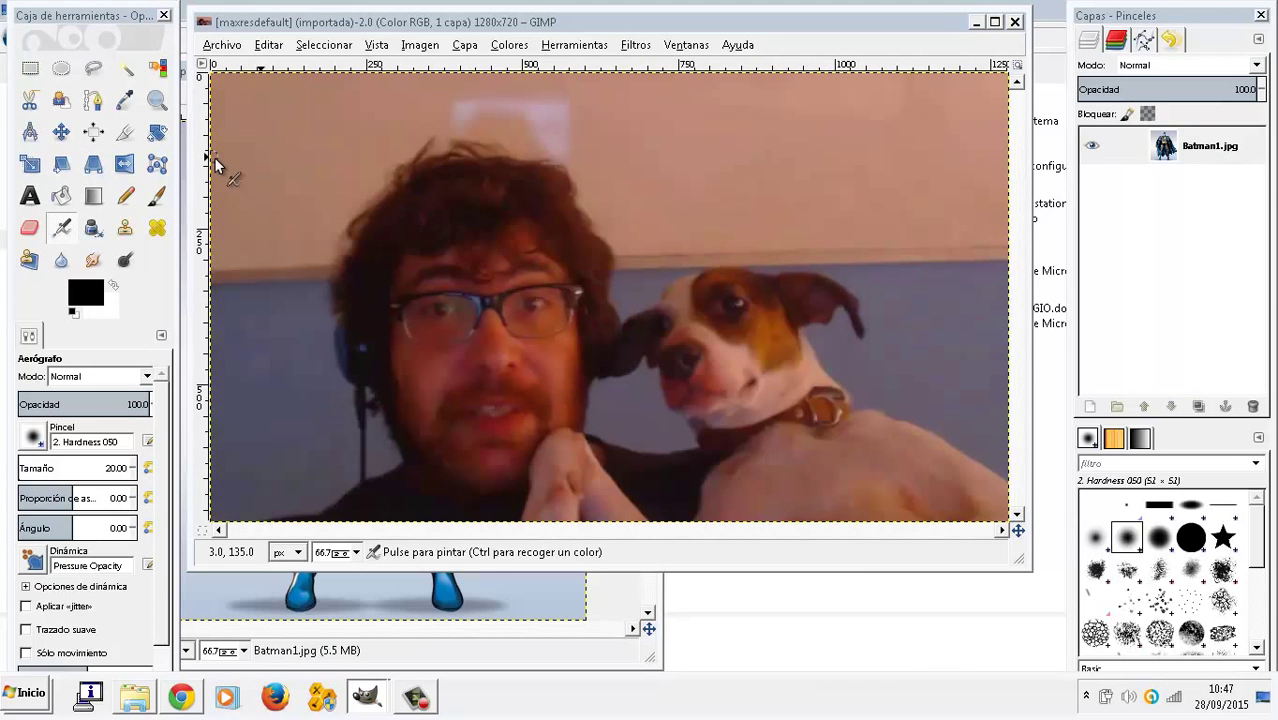
Arrange the two image windows so Batman1.jpg overlaps in front of maxresdefault.jpg.
left_click_drag(600, 33, 726, 155)
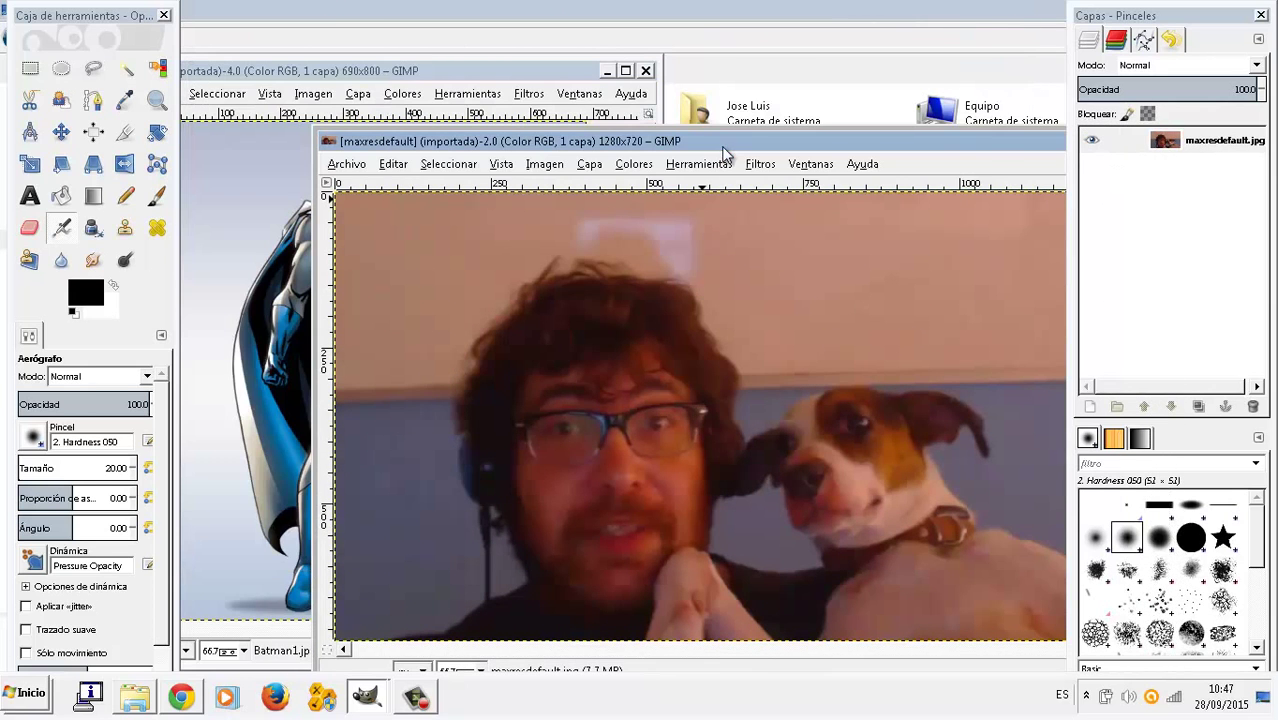
left_click_drag(560, 78, 645, 62)
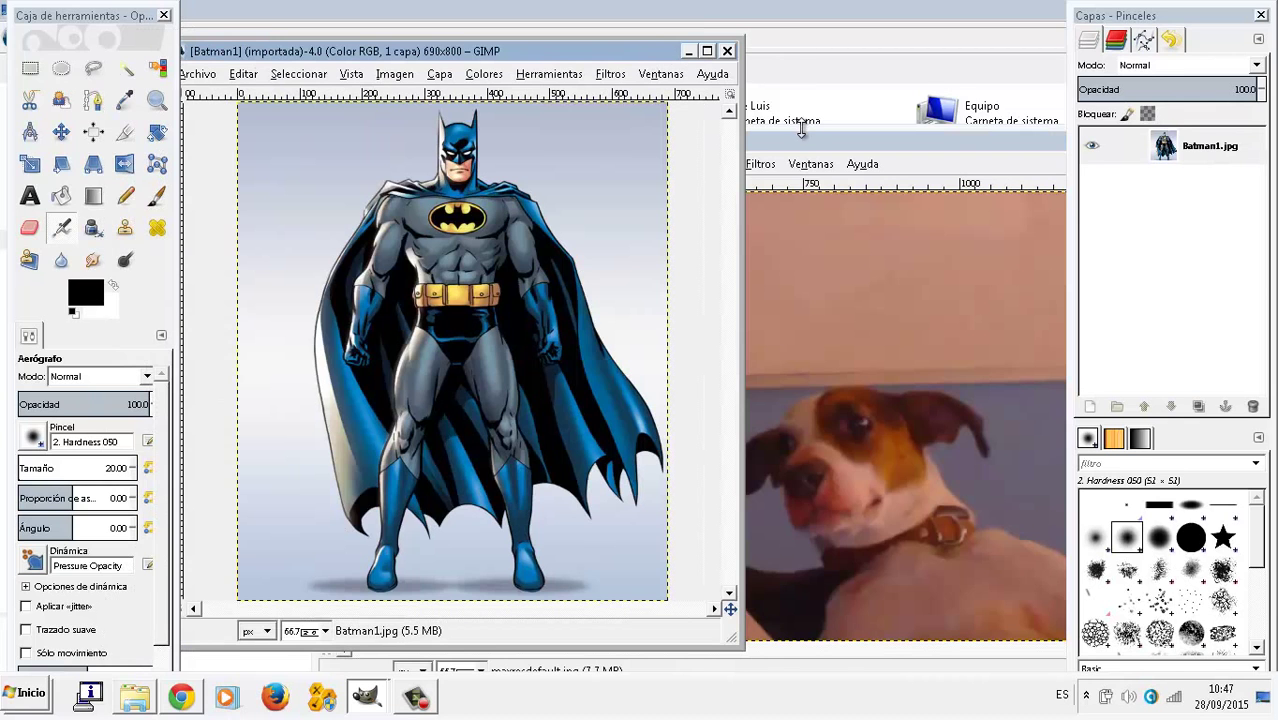
mouse_move(797, 133)
left_mouse_down()
mouse_move(761, 63)
mouse_move(639, 84)
left_mouse_up()
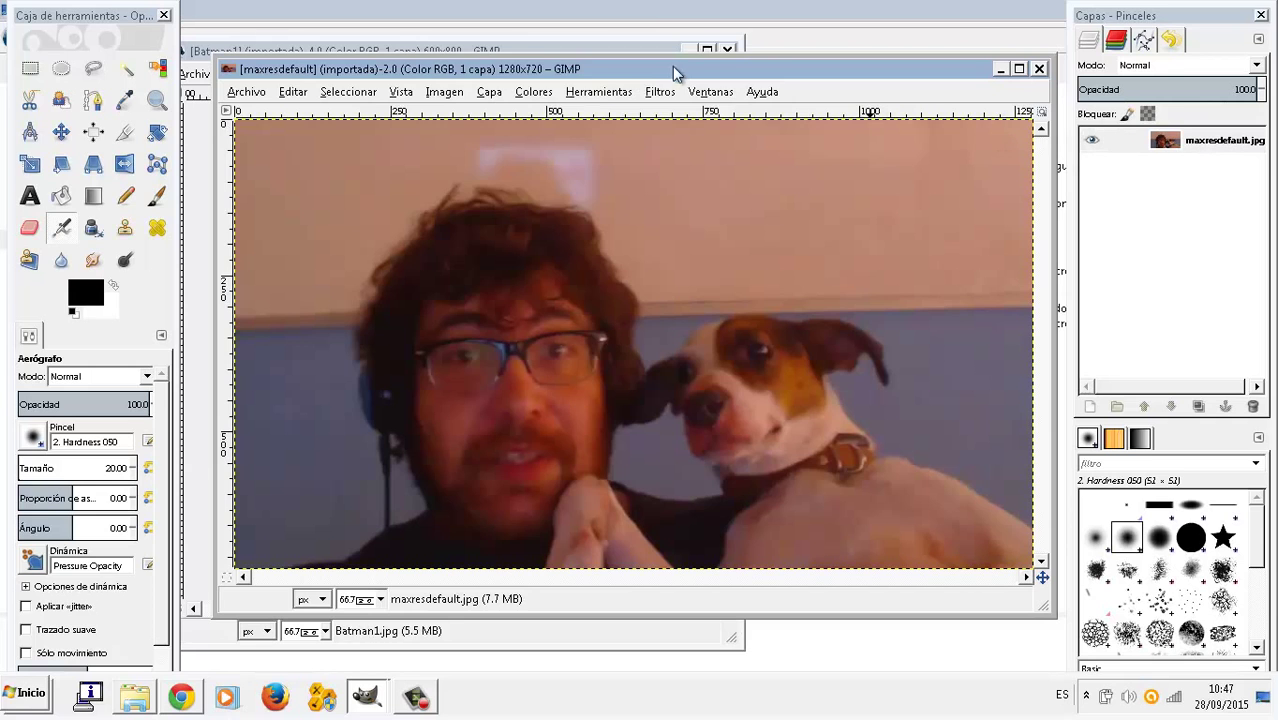
left_click(621, 50)
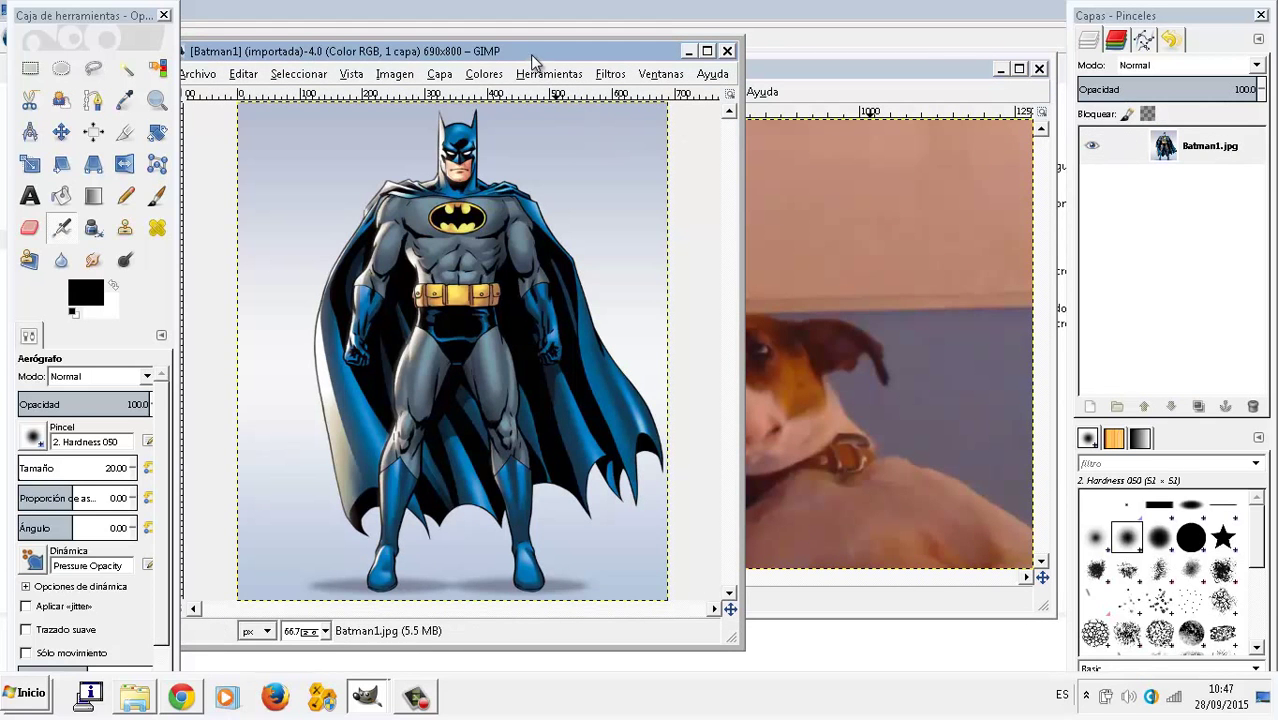
left_click_drag(575, 75, 633, 85)
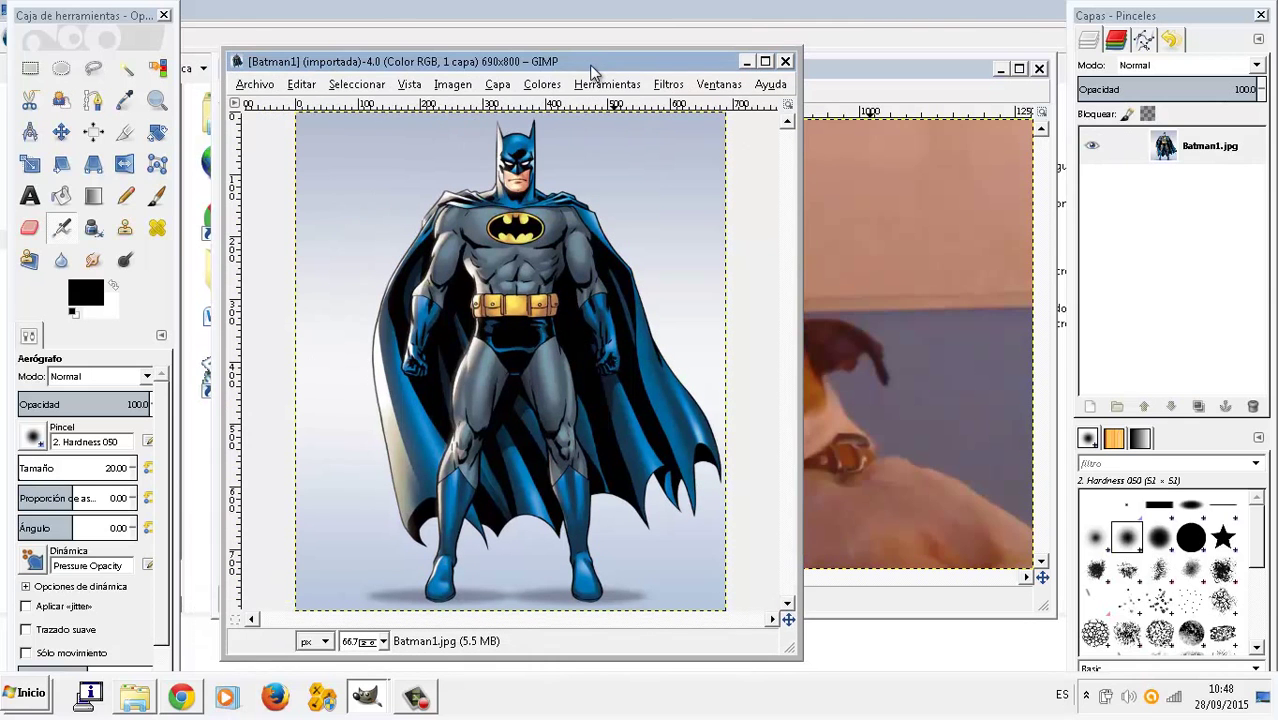
Select all of the Batman1 picture and copy it.
left_click(358, 85)
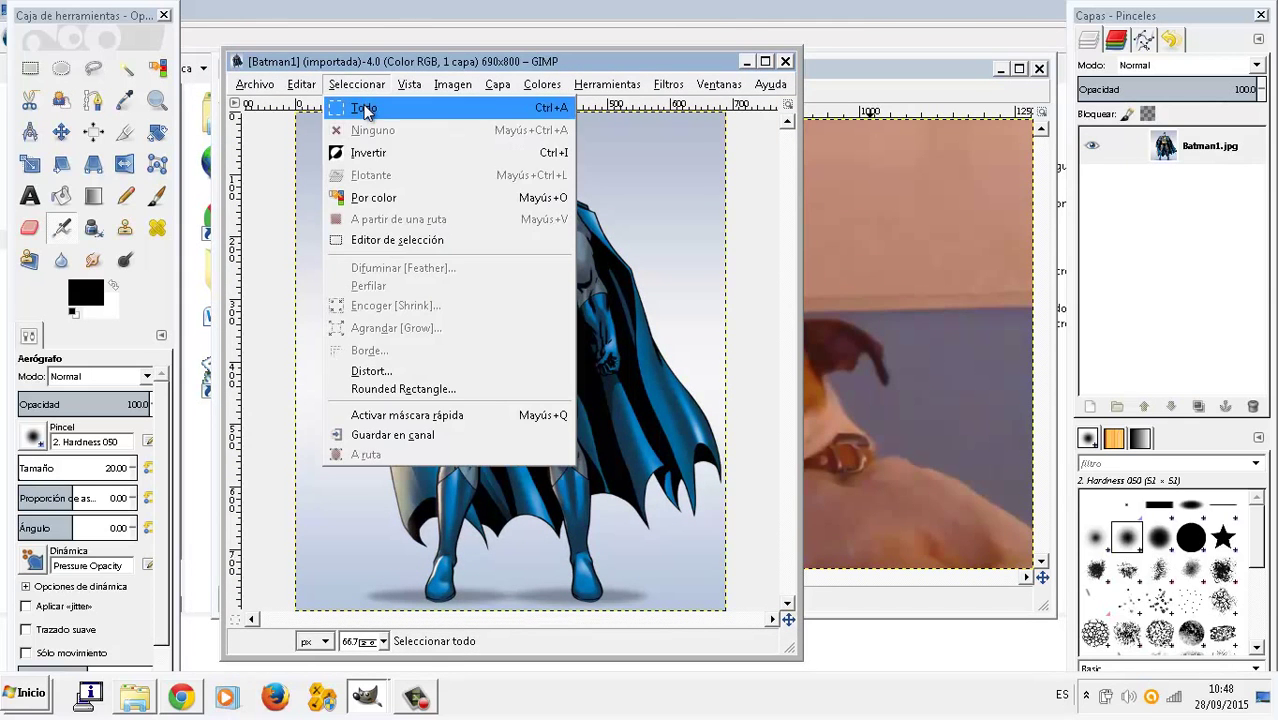
left_click(364, 107)
left_click(299, 84)
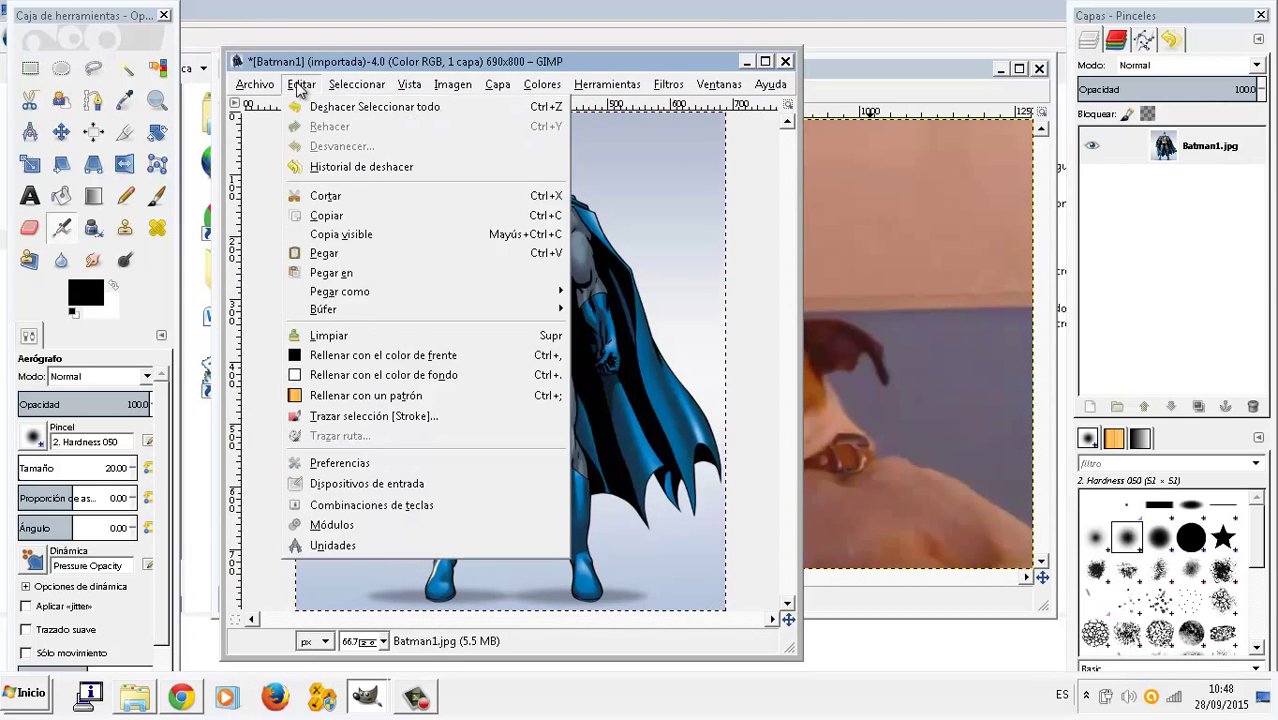
left_click(309, 216)
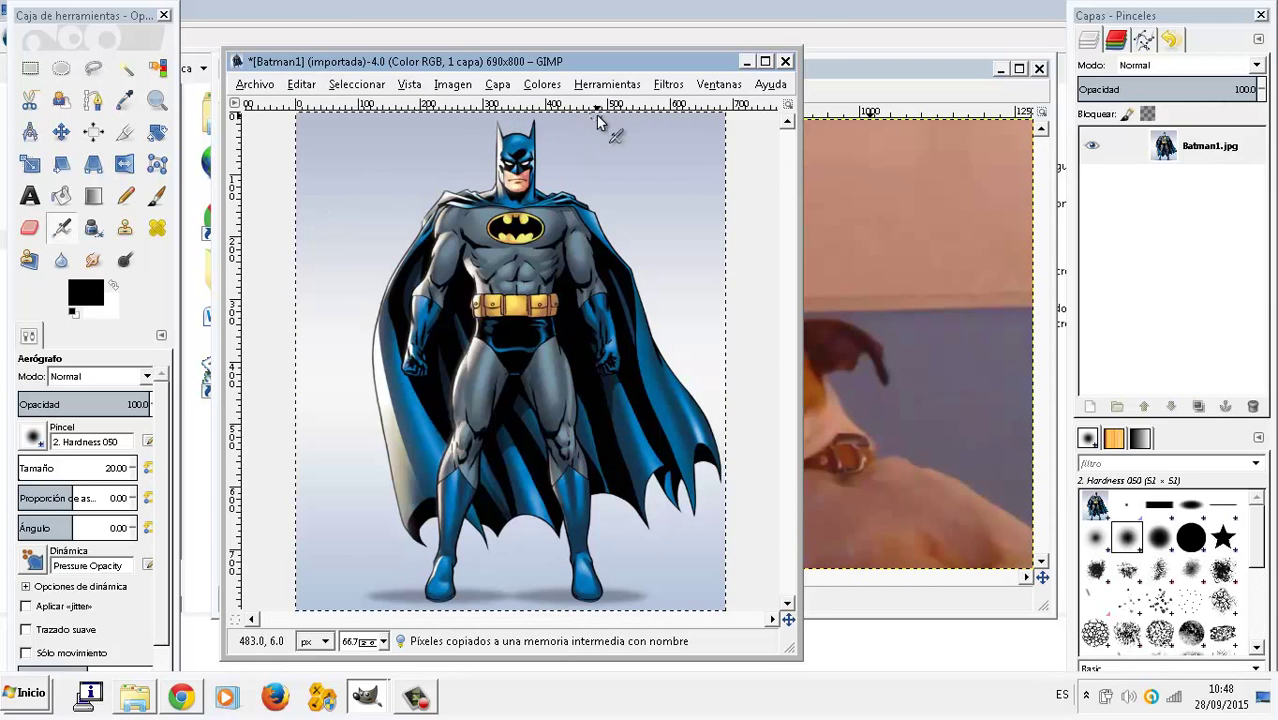
Paste the Batman picture into maxresdefault.jpg and keep the pasted layer active.
left_click(820, 72)
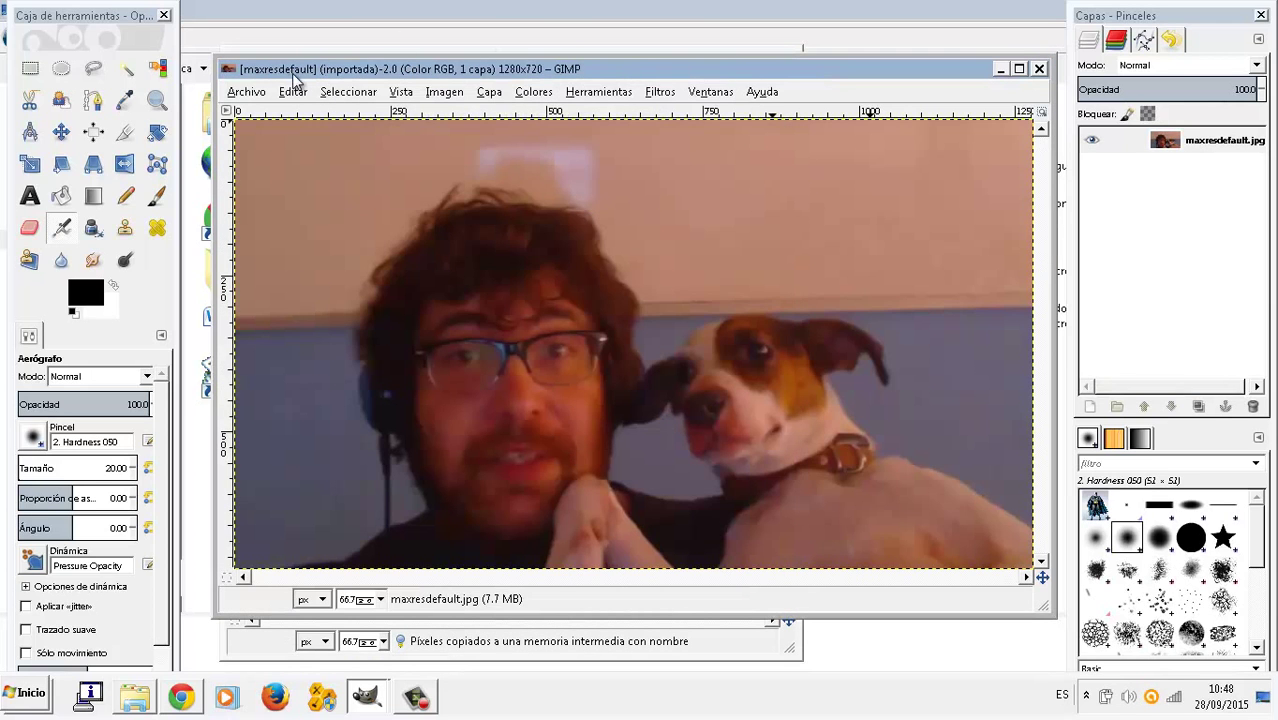
left_click(294, 90)
left_click(324, 258)
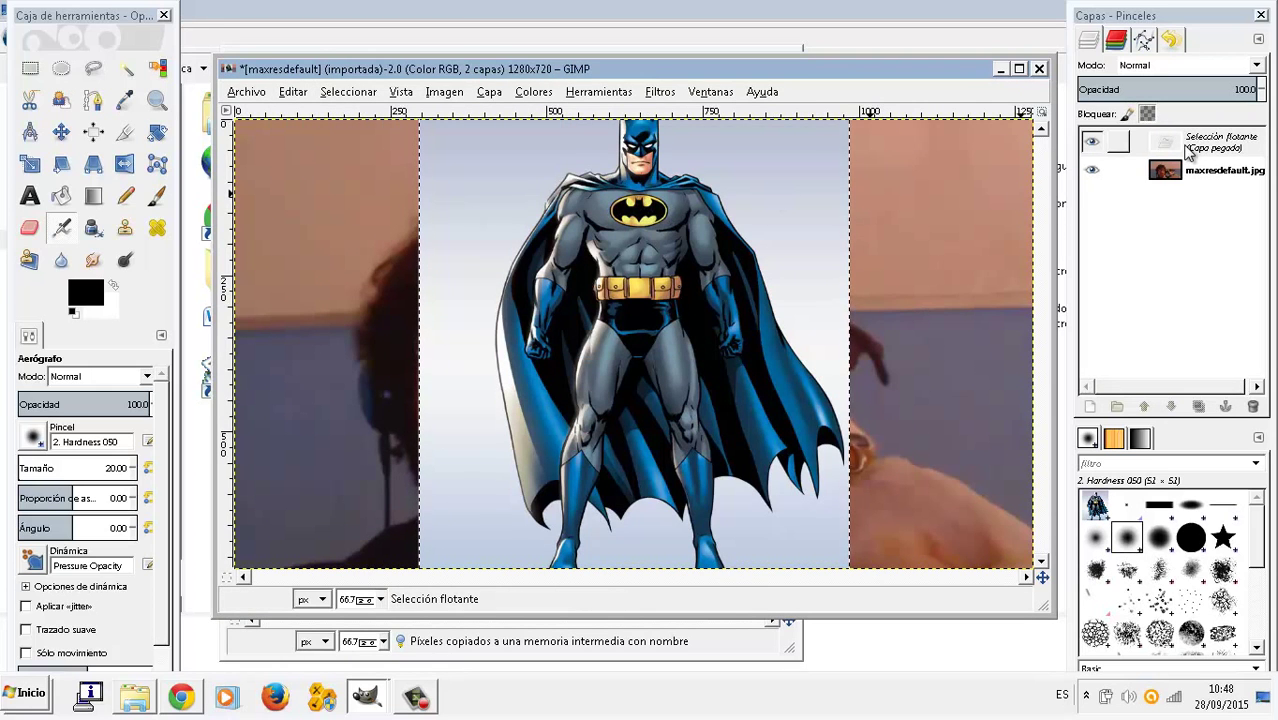
left_click(1180, 182)
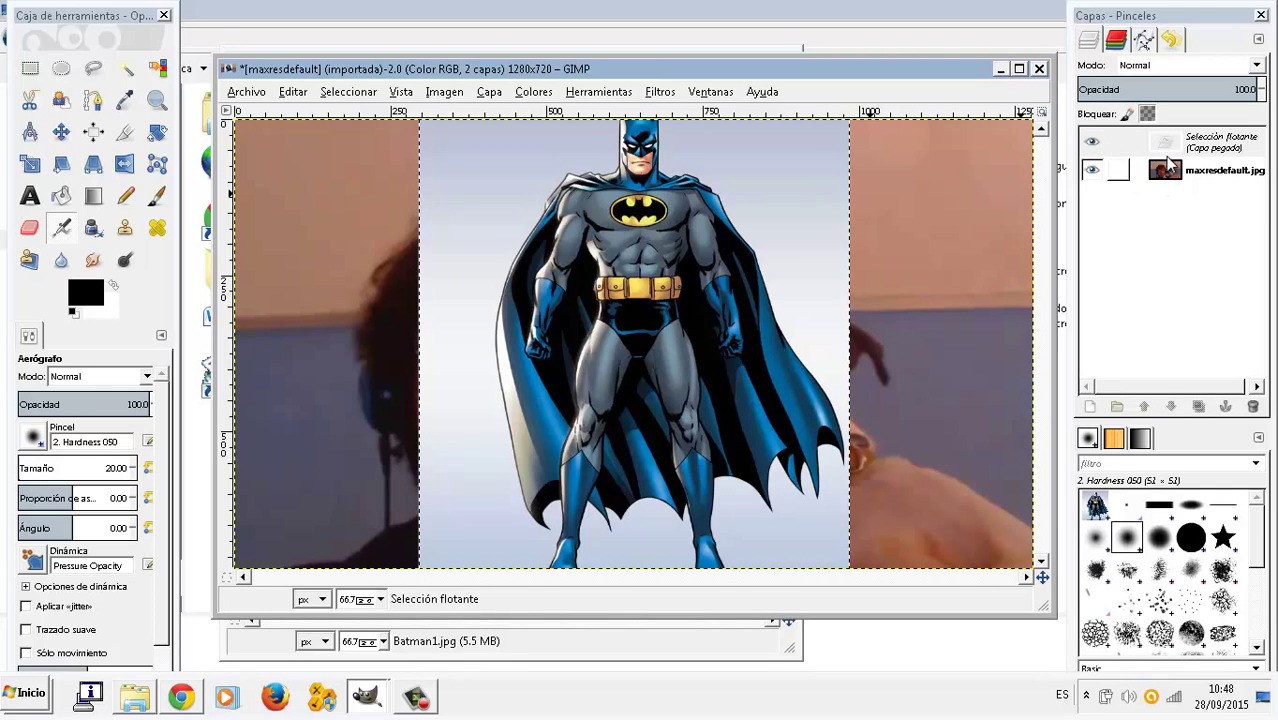
left_click(1168, 148)
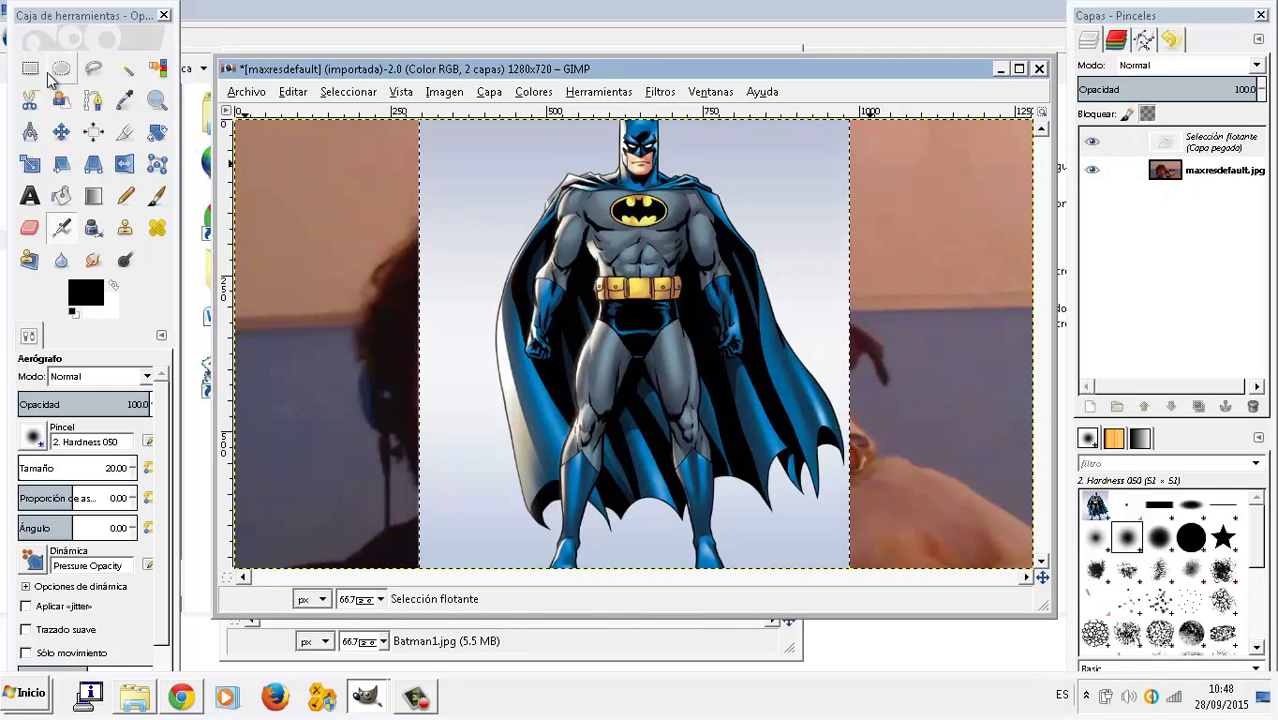
Scale the pasted Batman layer to 485×616 and center it between man and dog.
left_click(61, 133)
left_click_drag(618, 304, 509, 403)
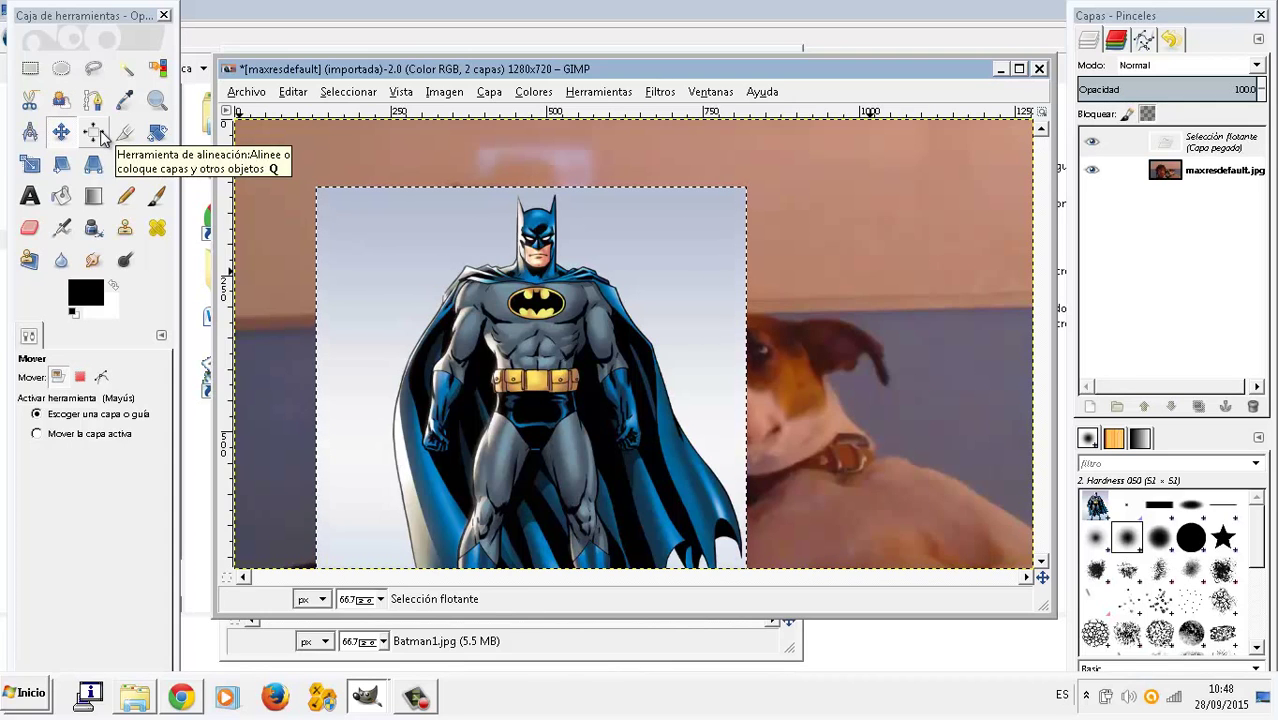
left_click(30, 162)
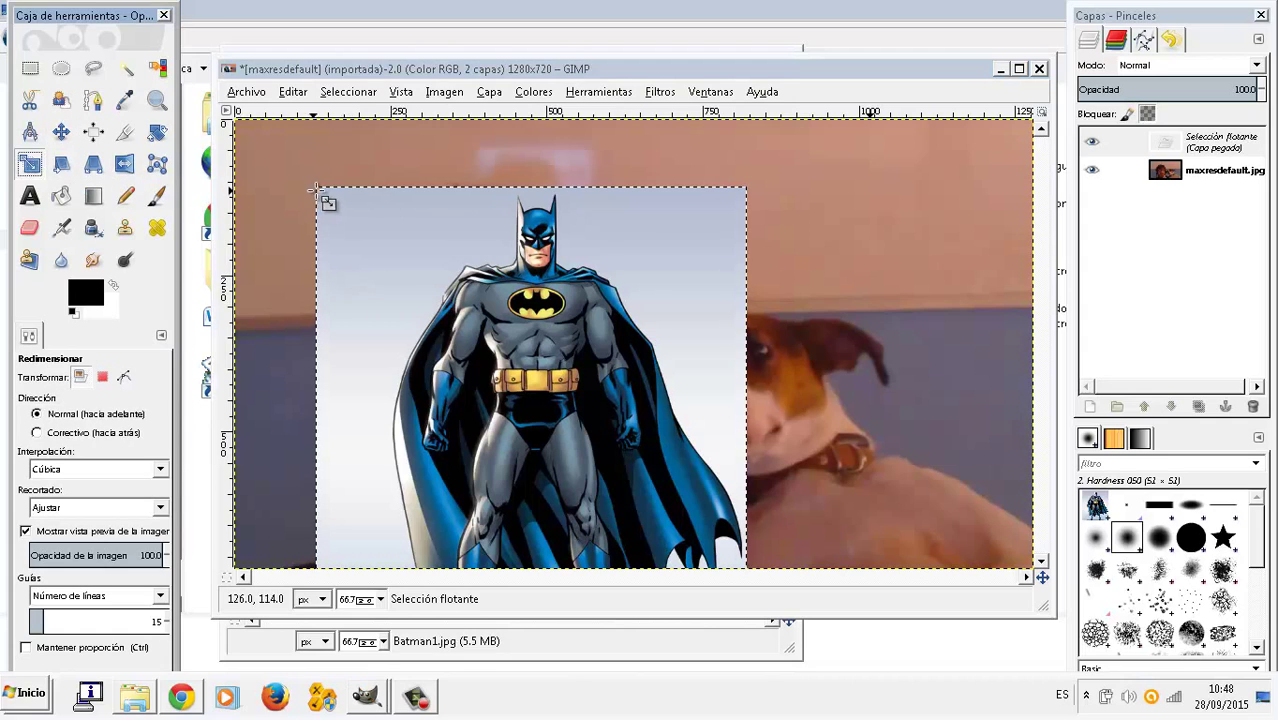
mouse_move(316, 190)
left_mouse_down()
mouse_move(458, 346)
mouse_move(578, 380)
left_mouse_up()
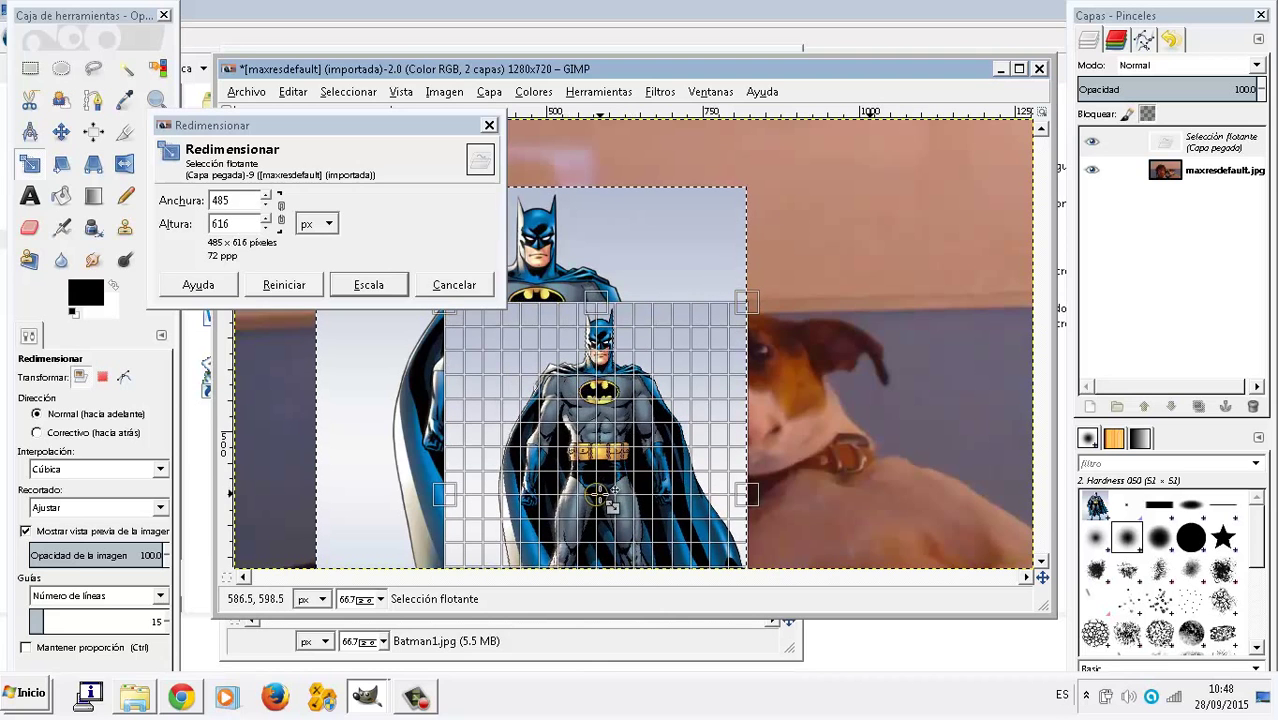
left_click_drag(598, 493, 613, 349)
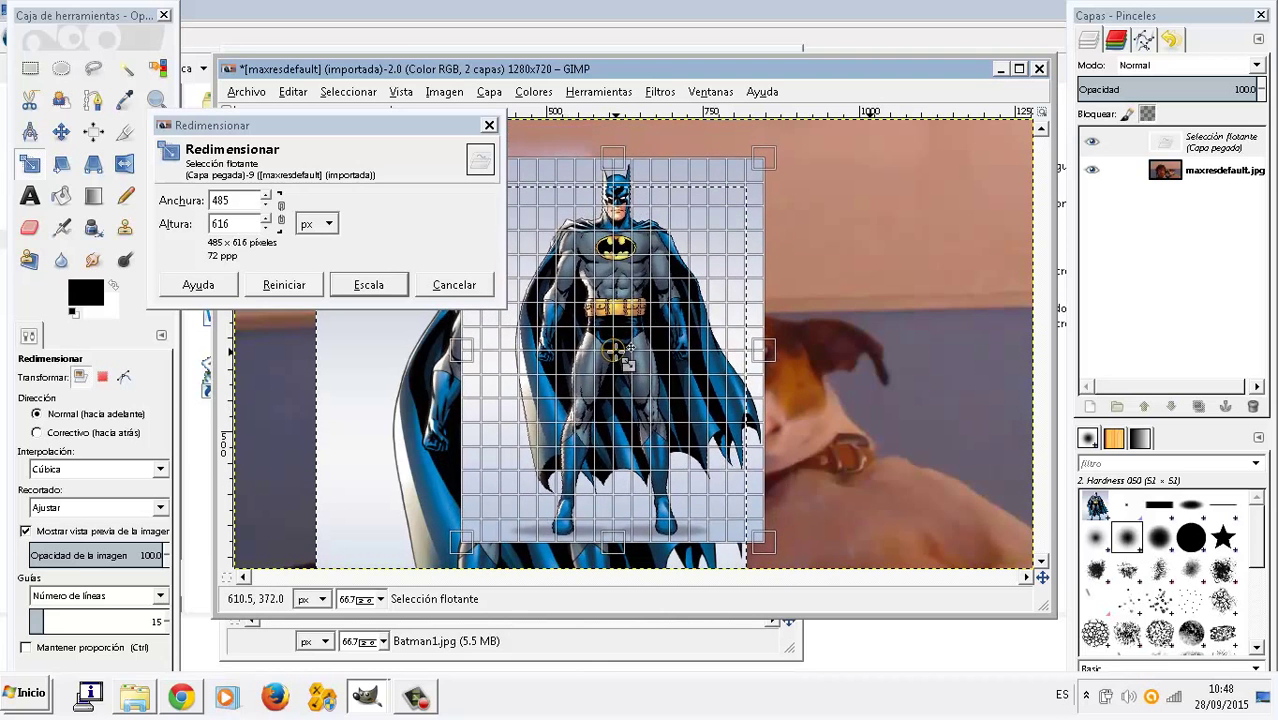
key("Return")
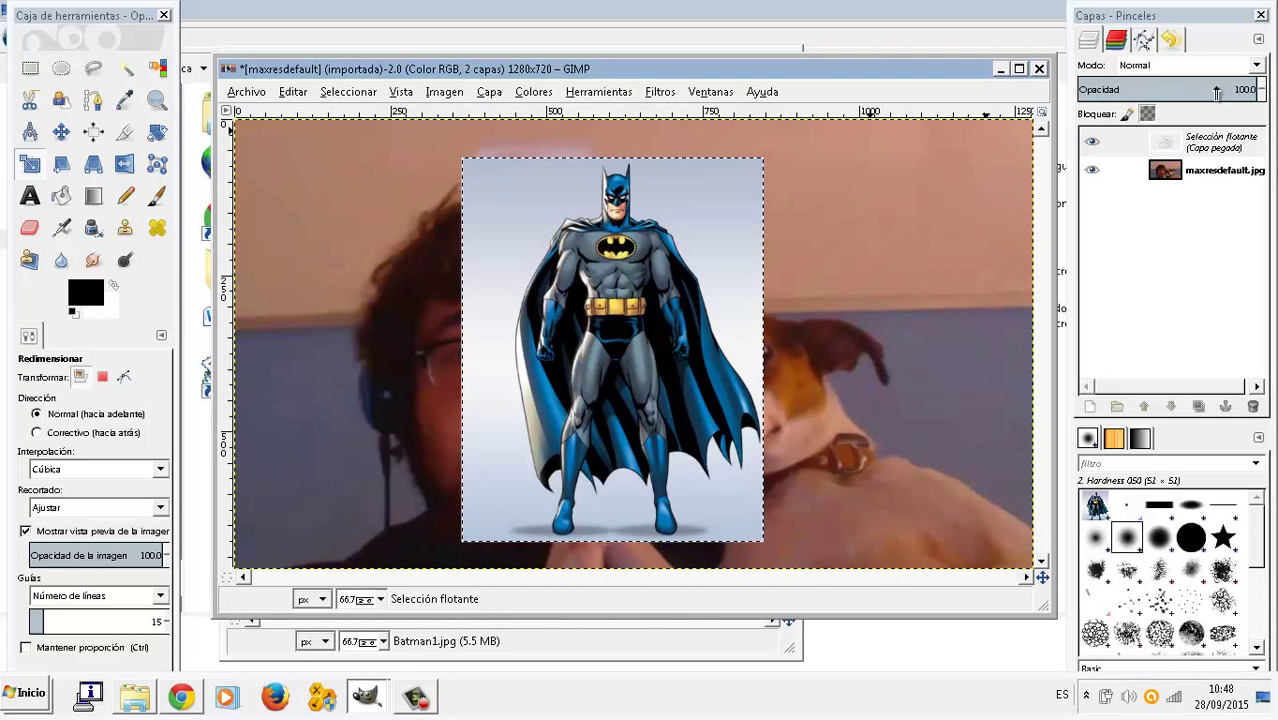
mouse_move(1261, 92)
left_mouse_down()
mouse_move(1093, 89)
mouse_move(1255, 89)
left_mouse_up()
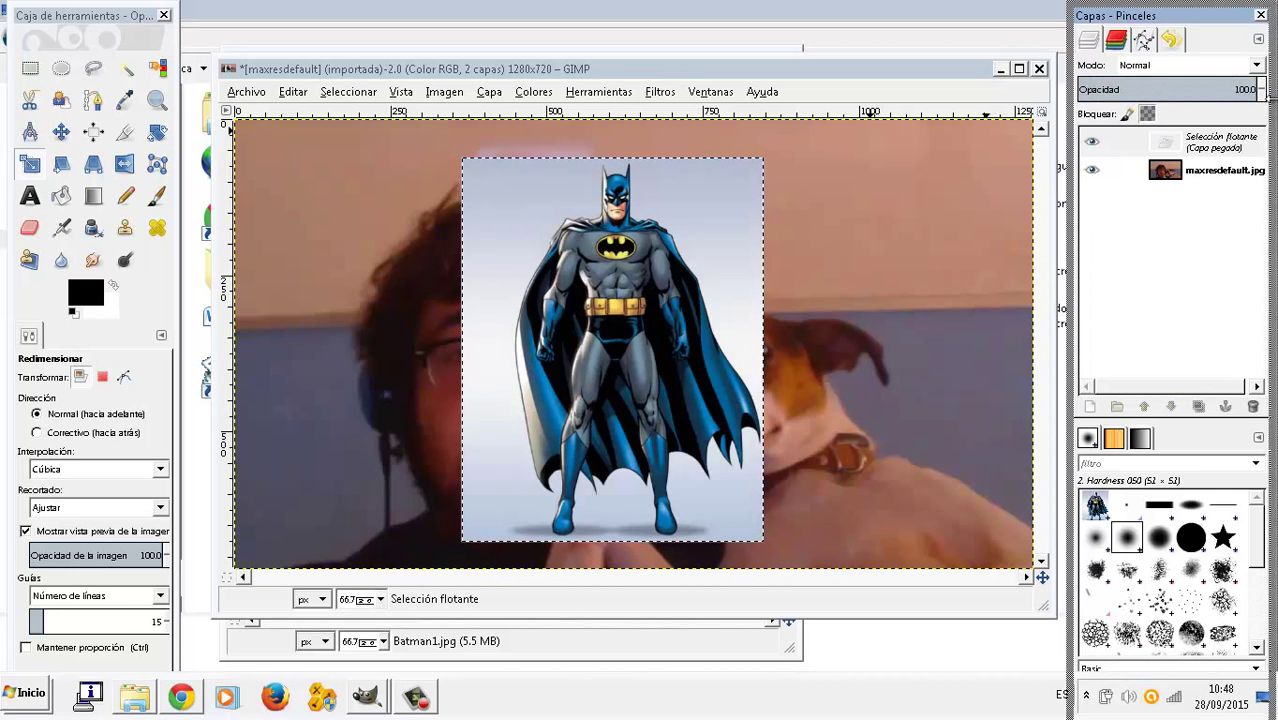
Try Disolver blend mode on the Batman layer and adjust its opacity to about 50.
left_click_drag(1268, 65, 1268, 63)
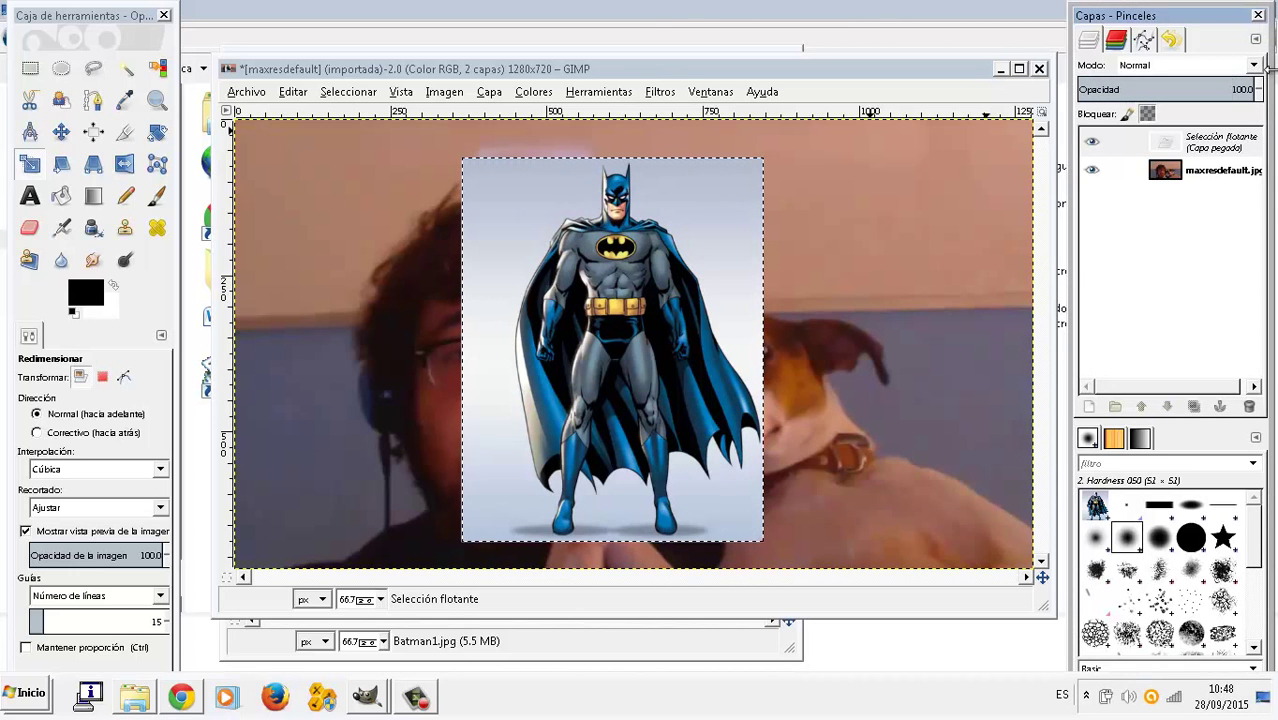
left_click(1254, 65)
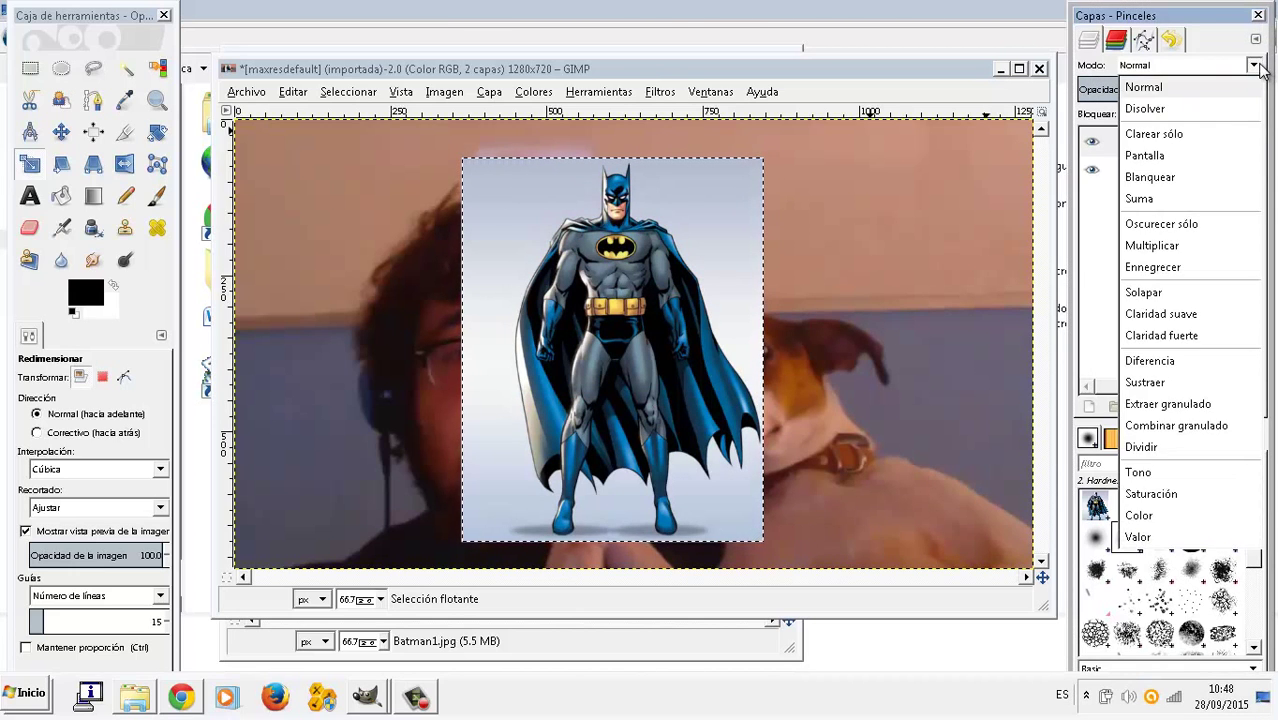
left_click(1213, 110)
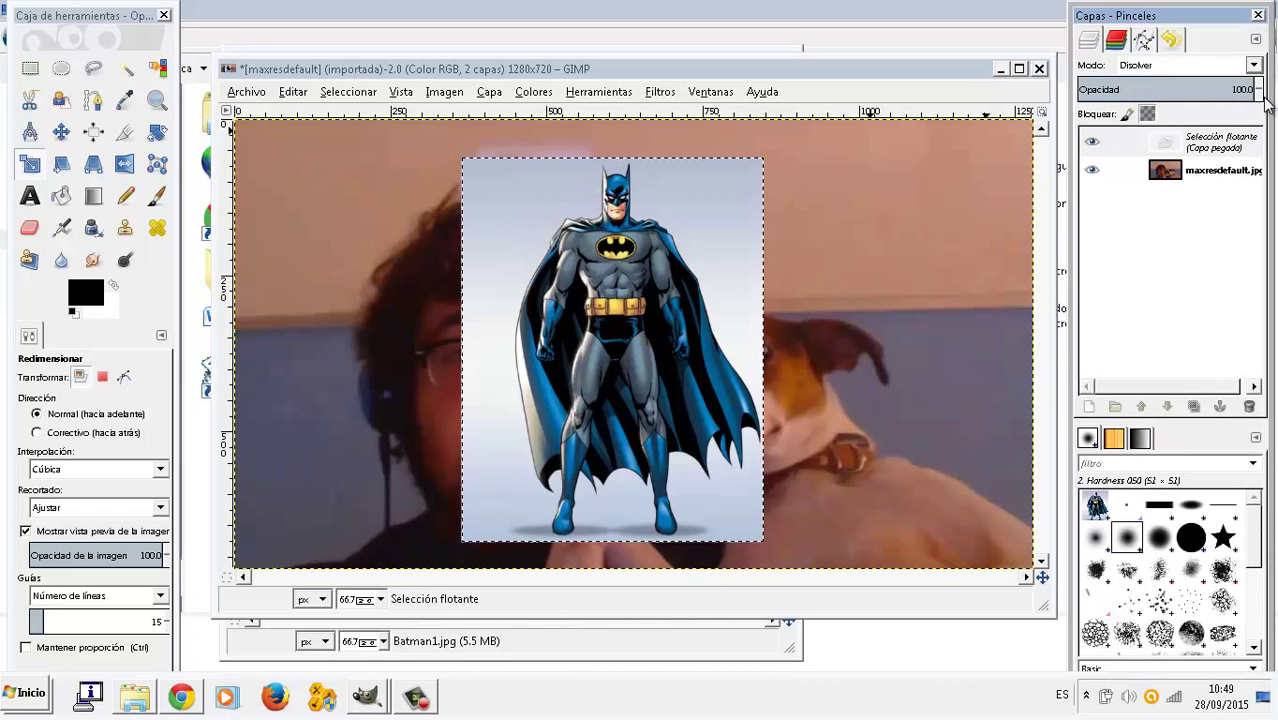
mouse_move(1260, 90)
left_mouse_down()
mouse_move(1131, 90)
mouse_move(1153, 100)
left_mouse_up()
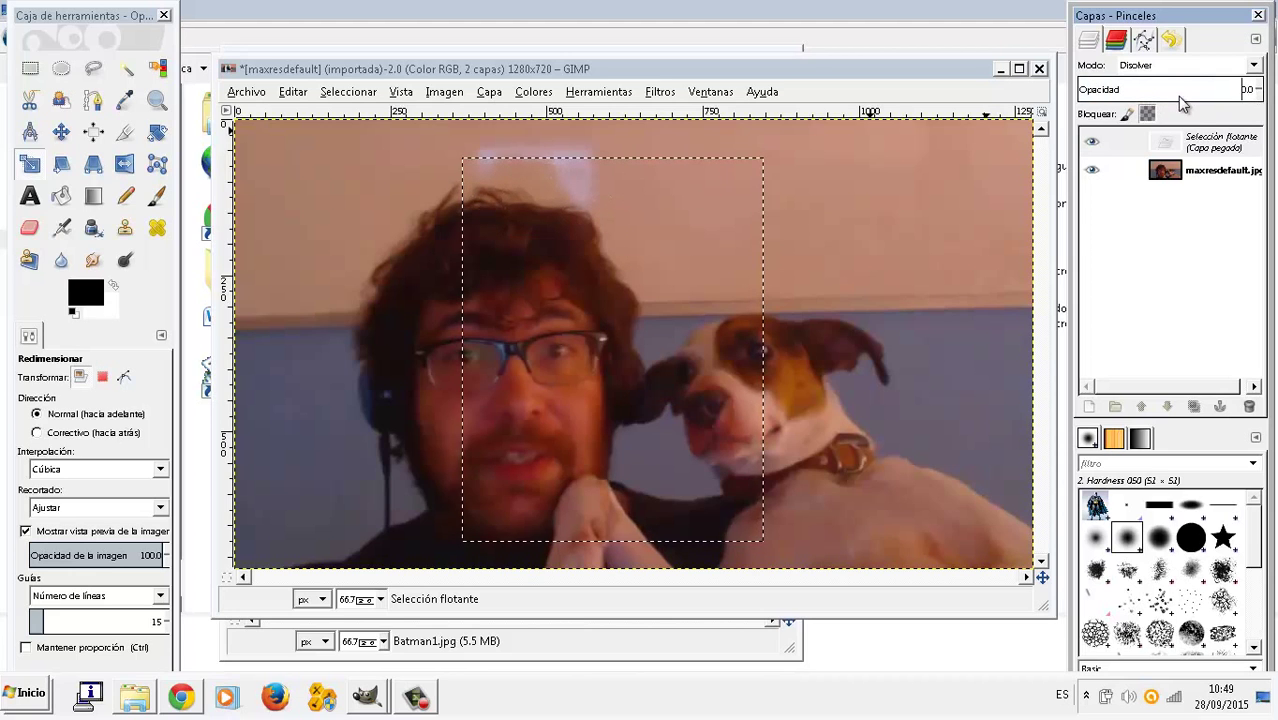
left_click(1190, 93)
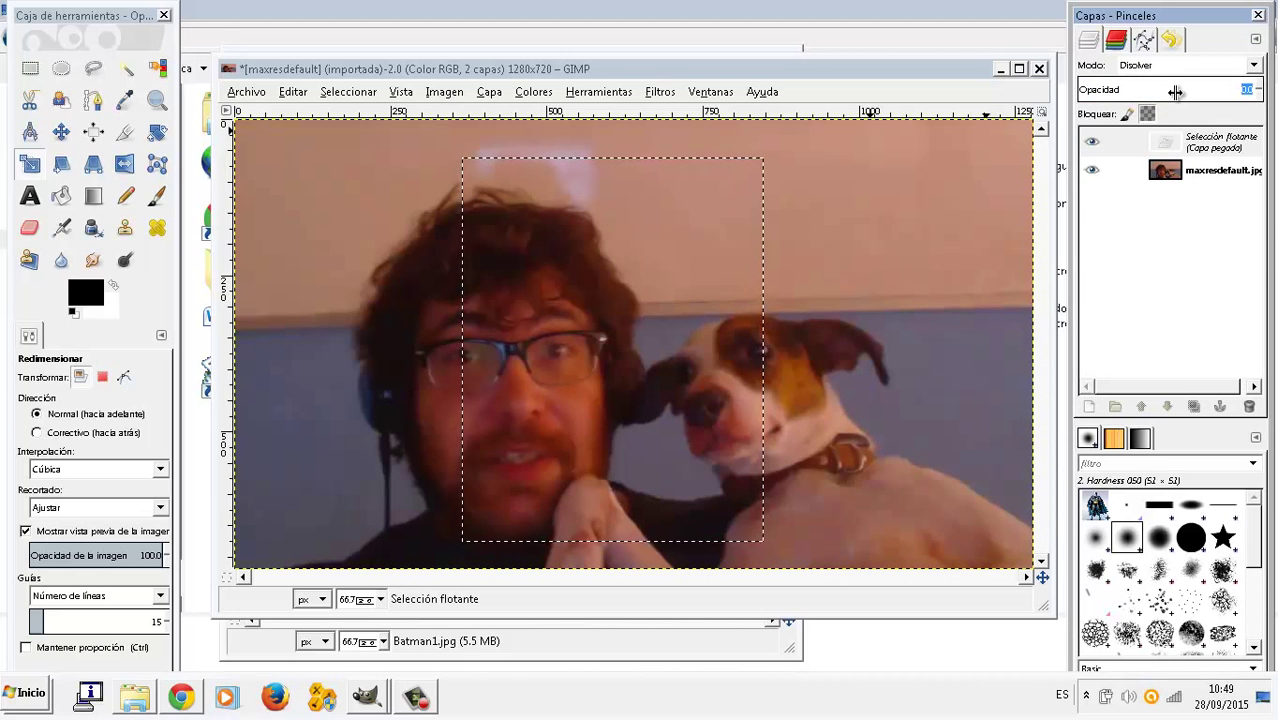
left_click_drag(1175, 91, 1258, 91)
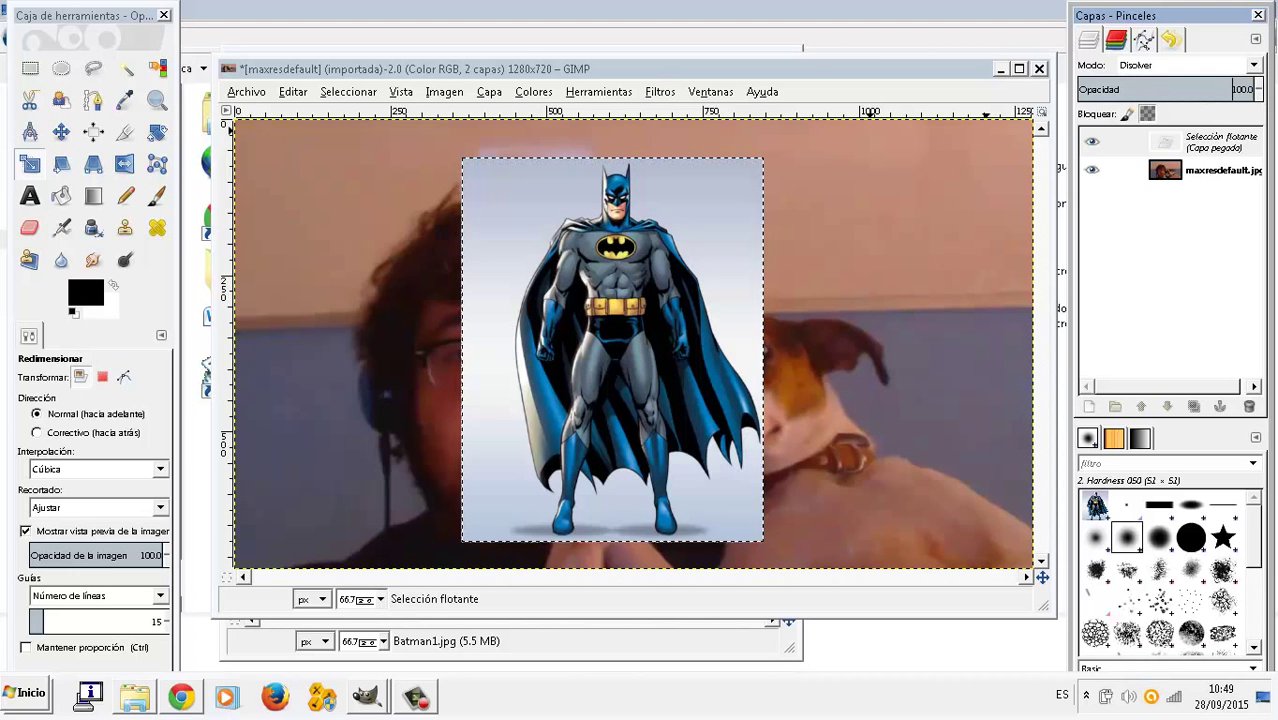
Try Clarear sólo, Pantalla, Blanquear and Suma, then settle on Oscurecer sólo.
left_click(1253, 65)
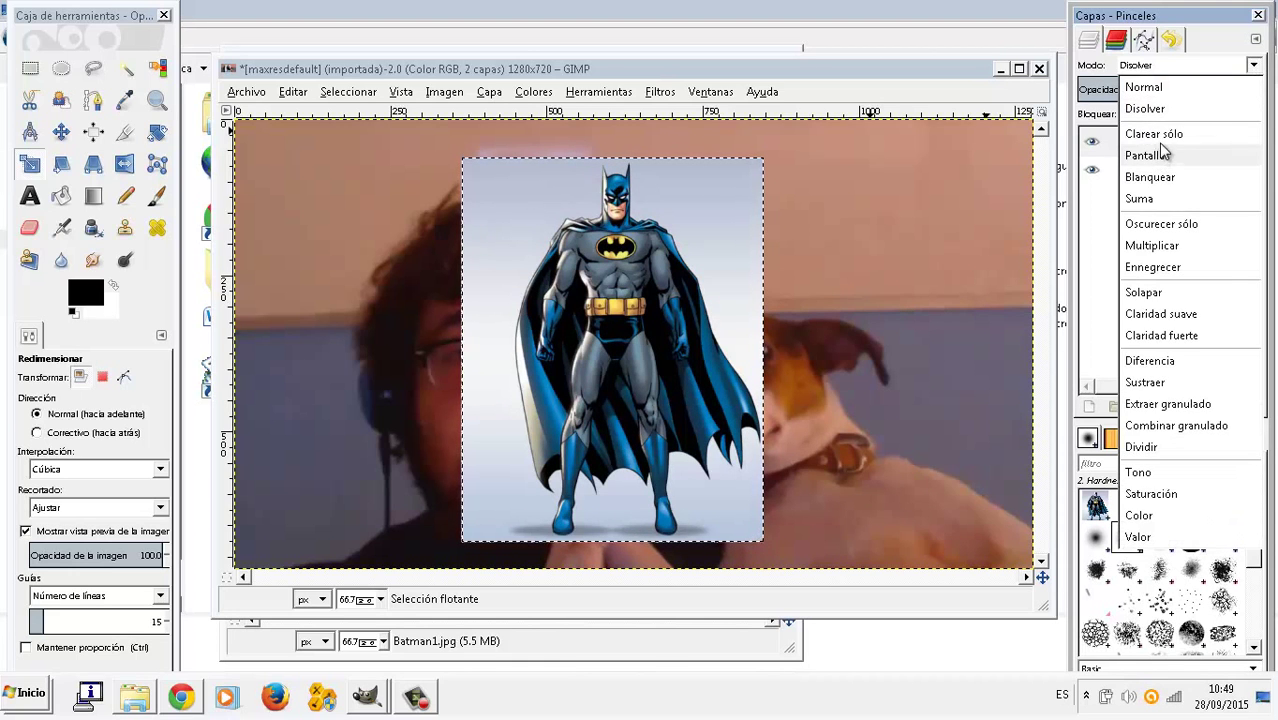
left_click(1158, 135)
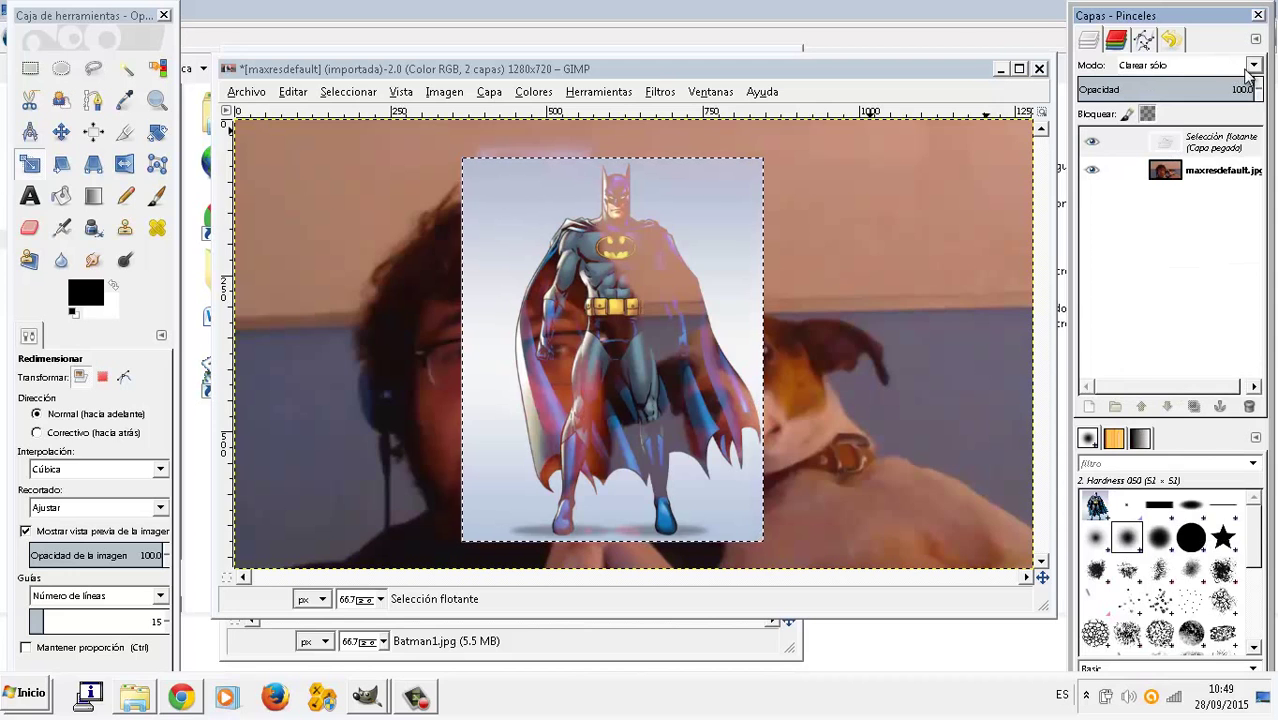
left_click(1253, 66)
left_click(1148, 156)
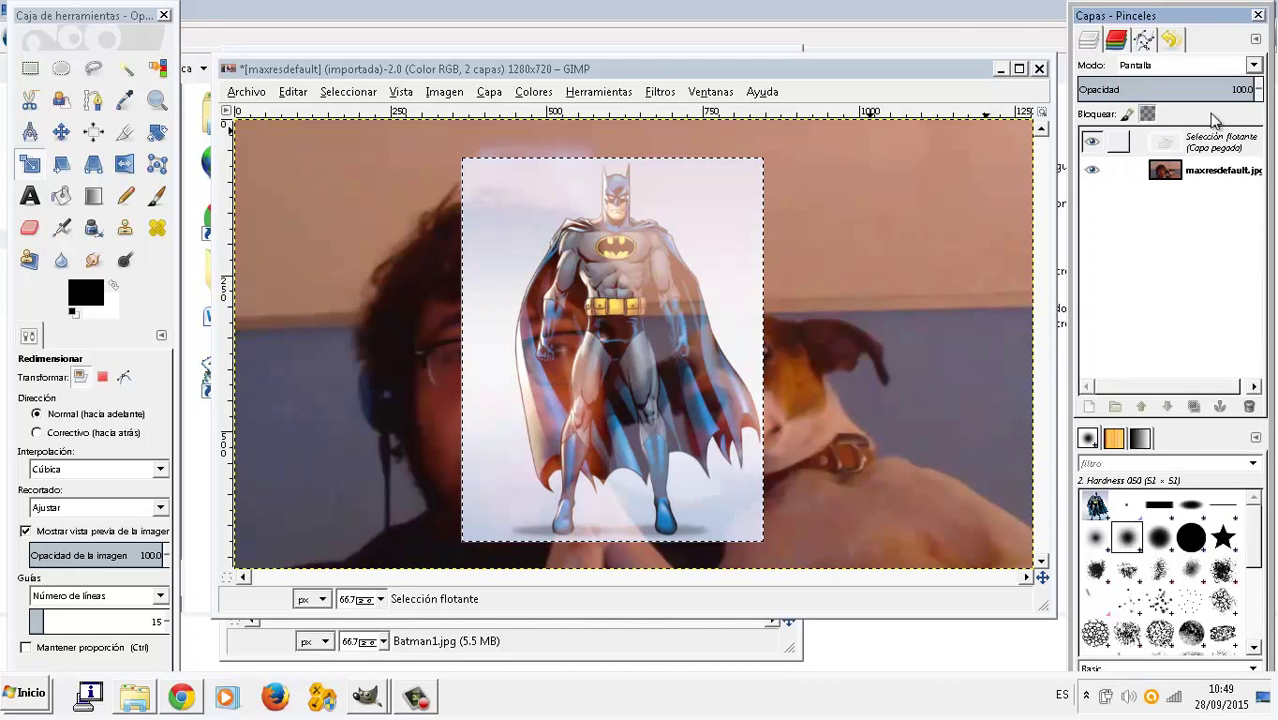
left_click(1256, 72)
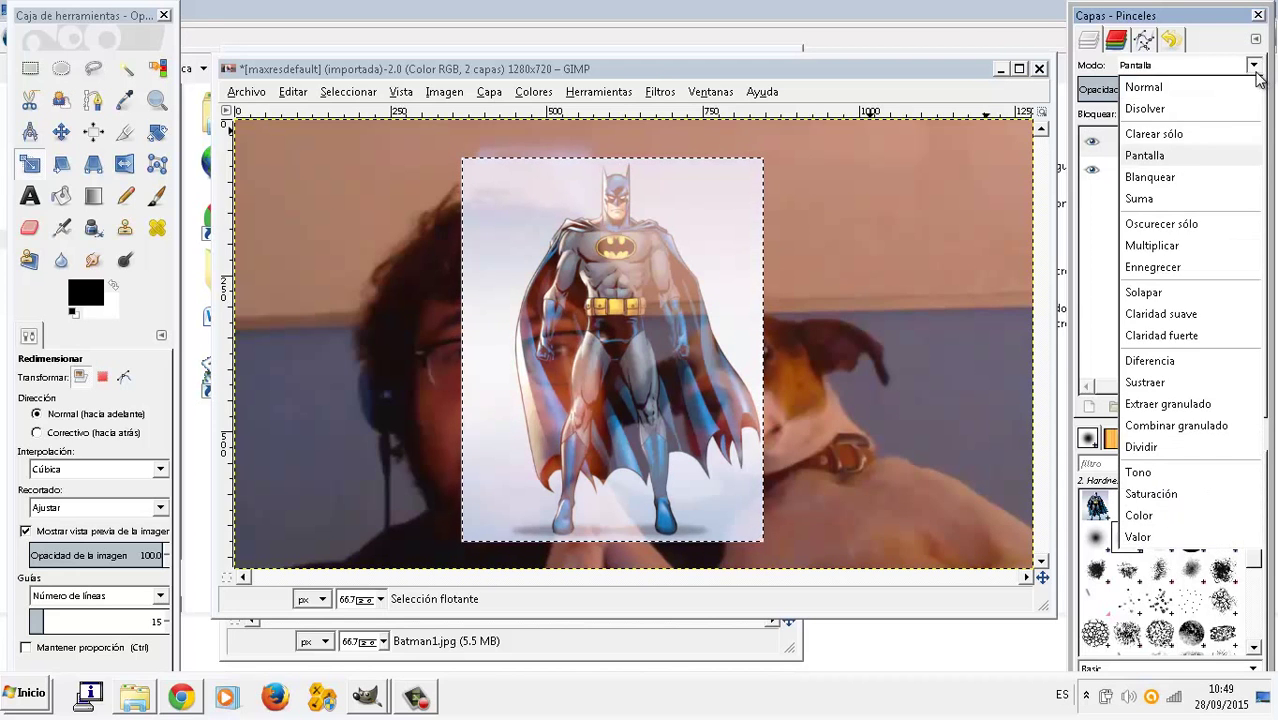
left_click(1148, 177)
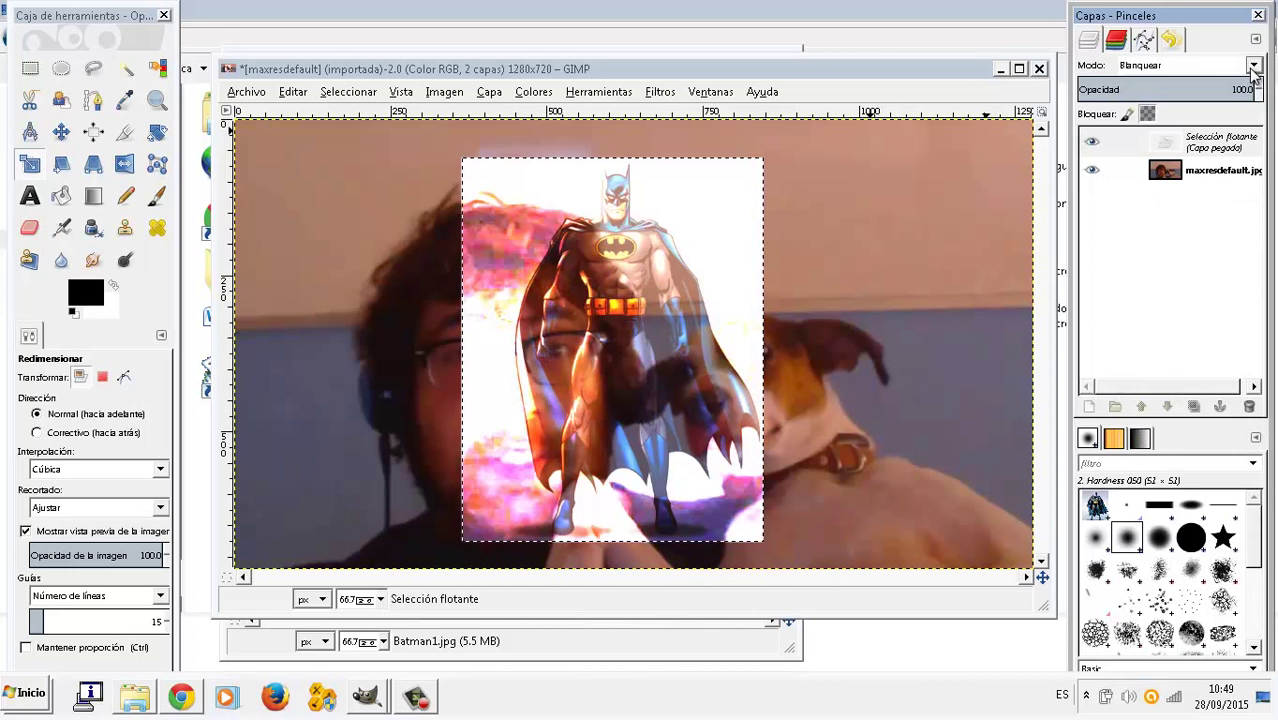
left_click(1253, 66)
left_click(1150, 199)
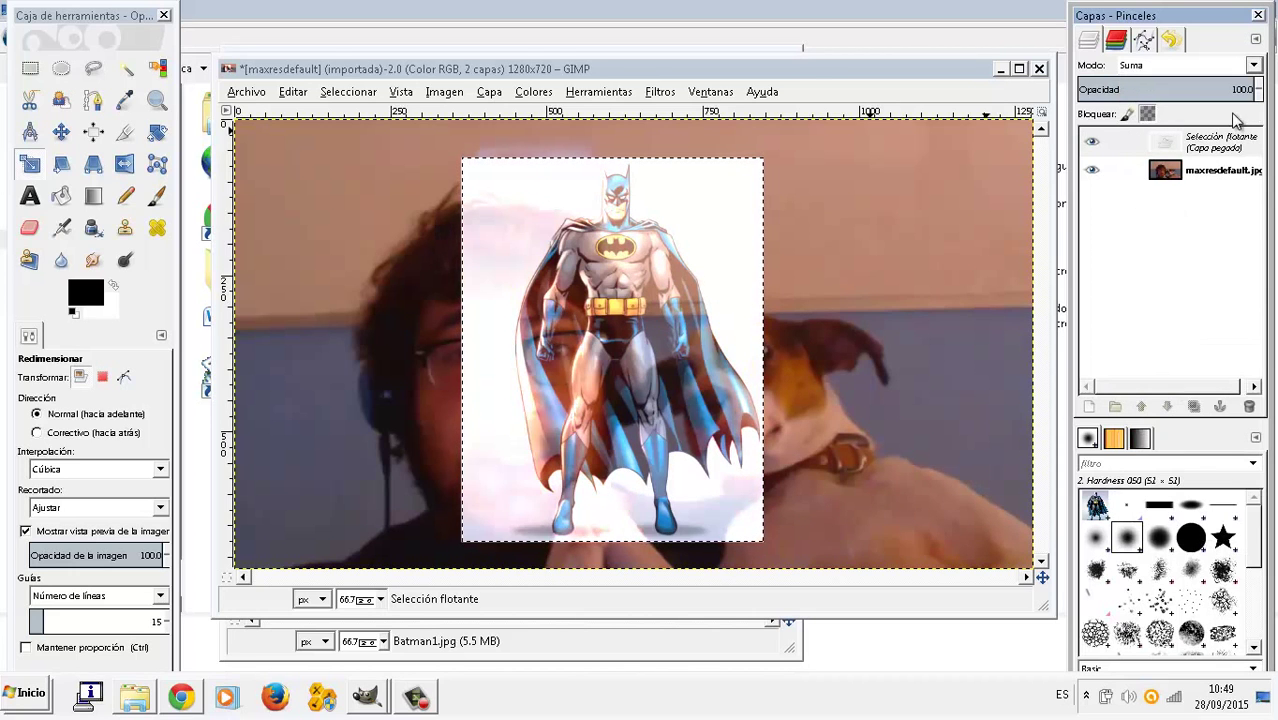
left_click(1253, 66)
left_click(1157, 222)
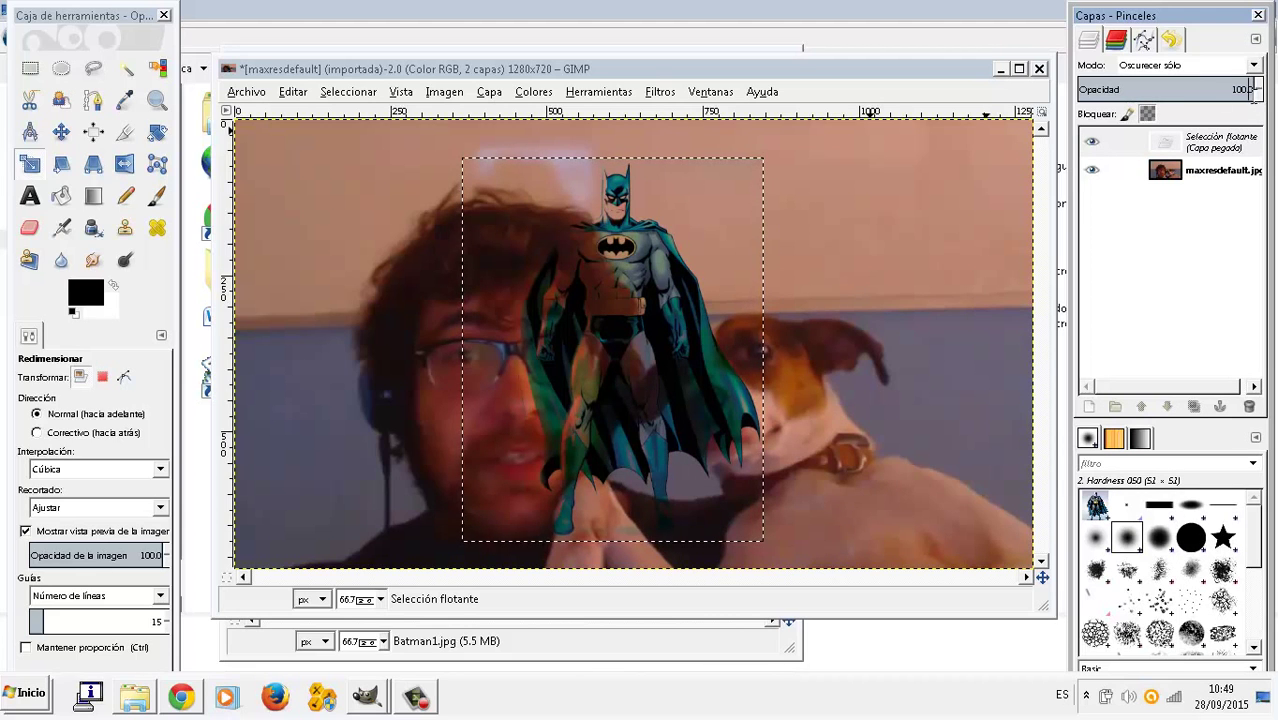
Set the Batman layer's opacity to 89.2.
left_click_drag(1173, 95, 1232, 89)
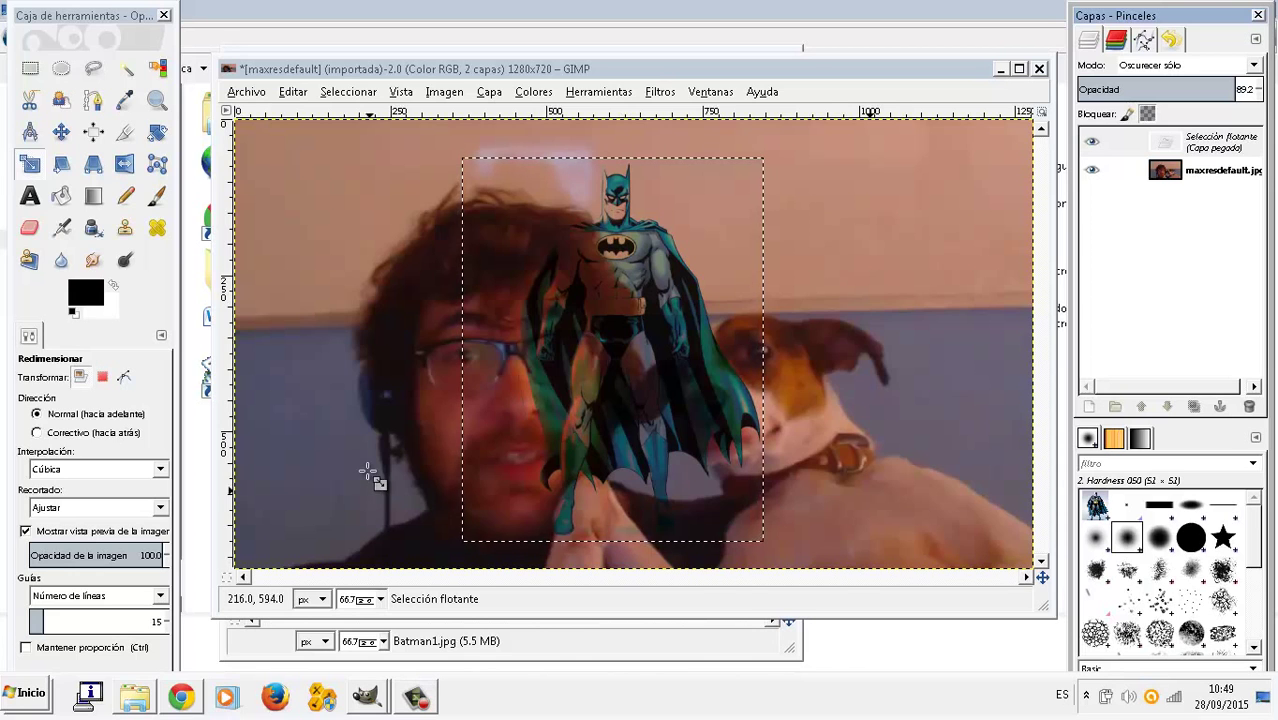
left_click(256, 96)
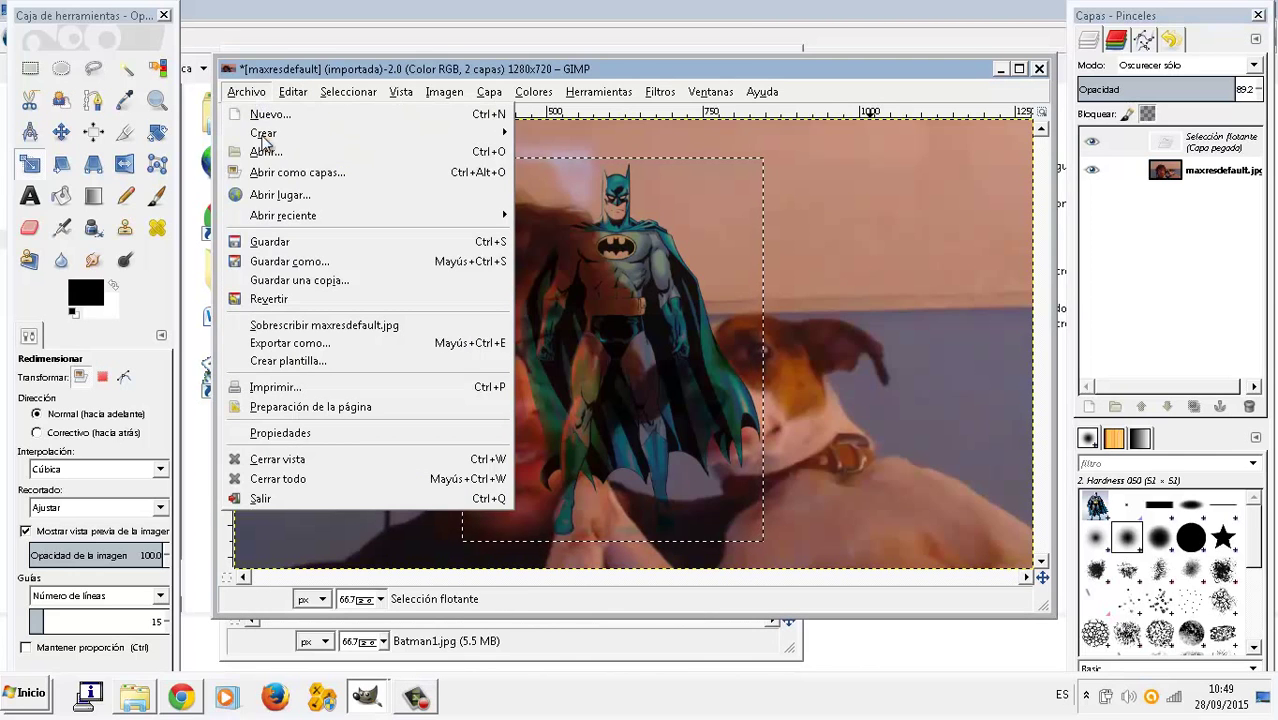
Save the composite in XCF format as montaje.xcf on the Desktop.
left_click(272, 261)
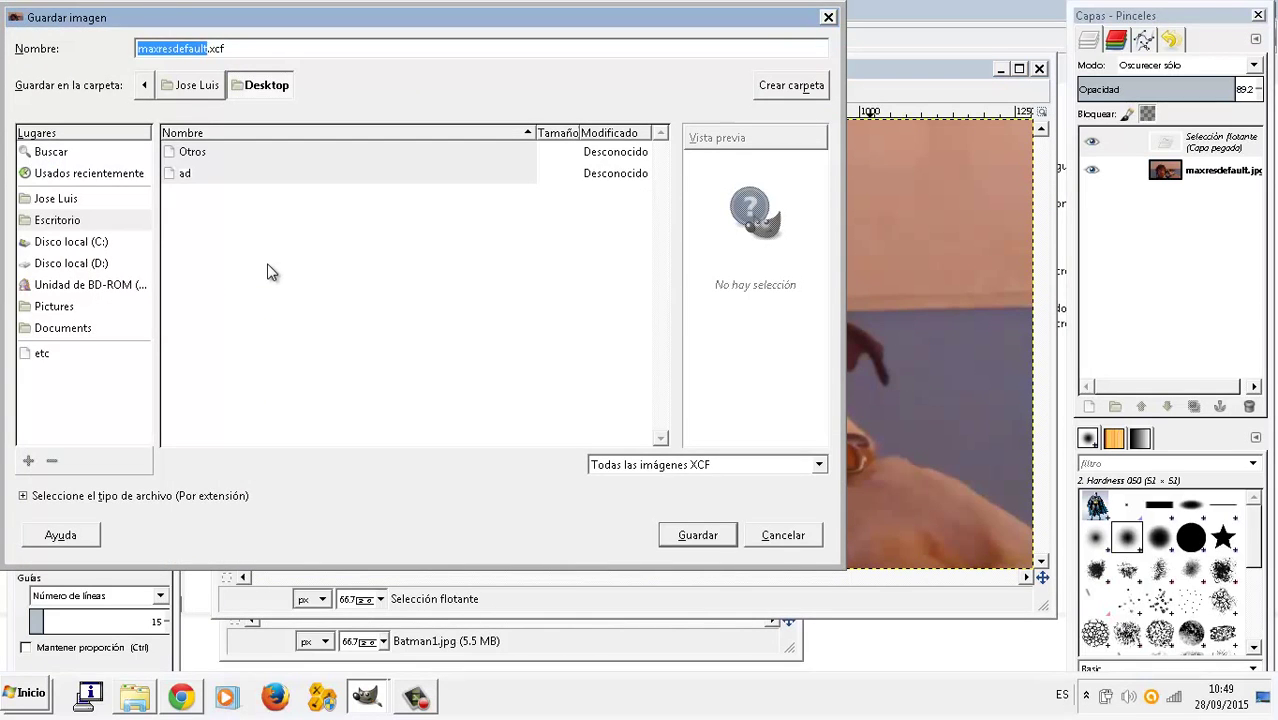
left_click(624, 467)
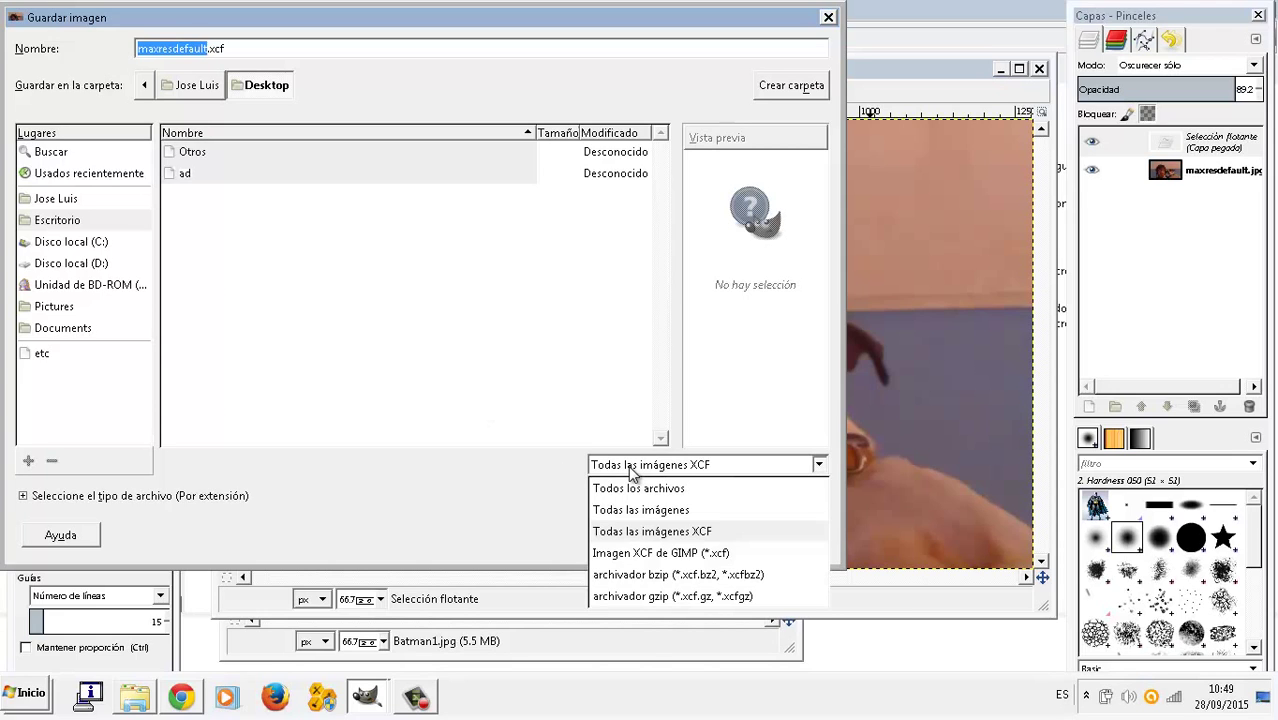
left_click(631, 471)
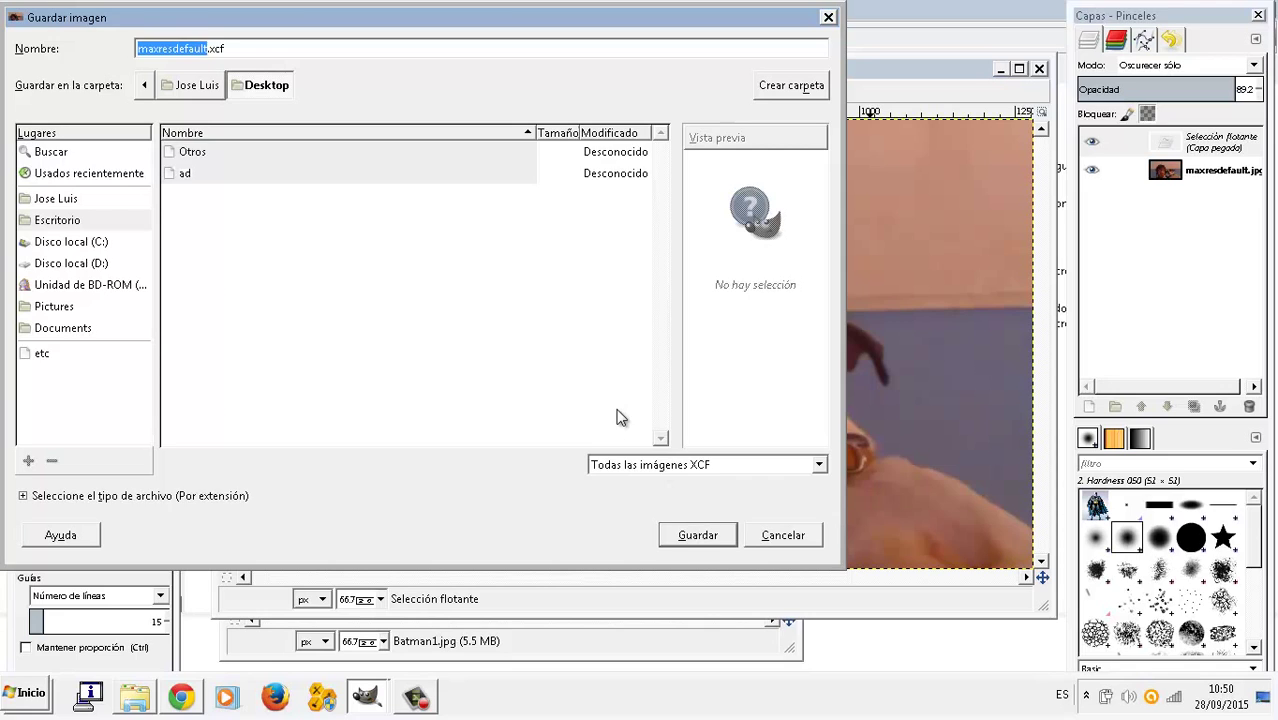
key("Tab")
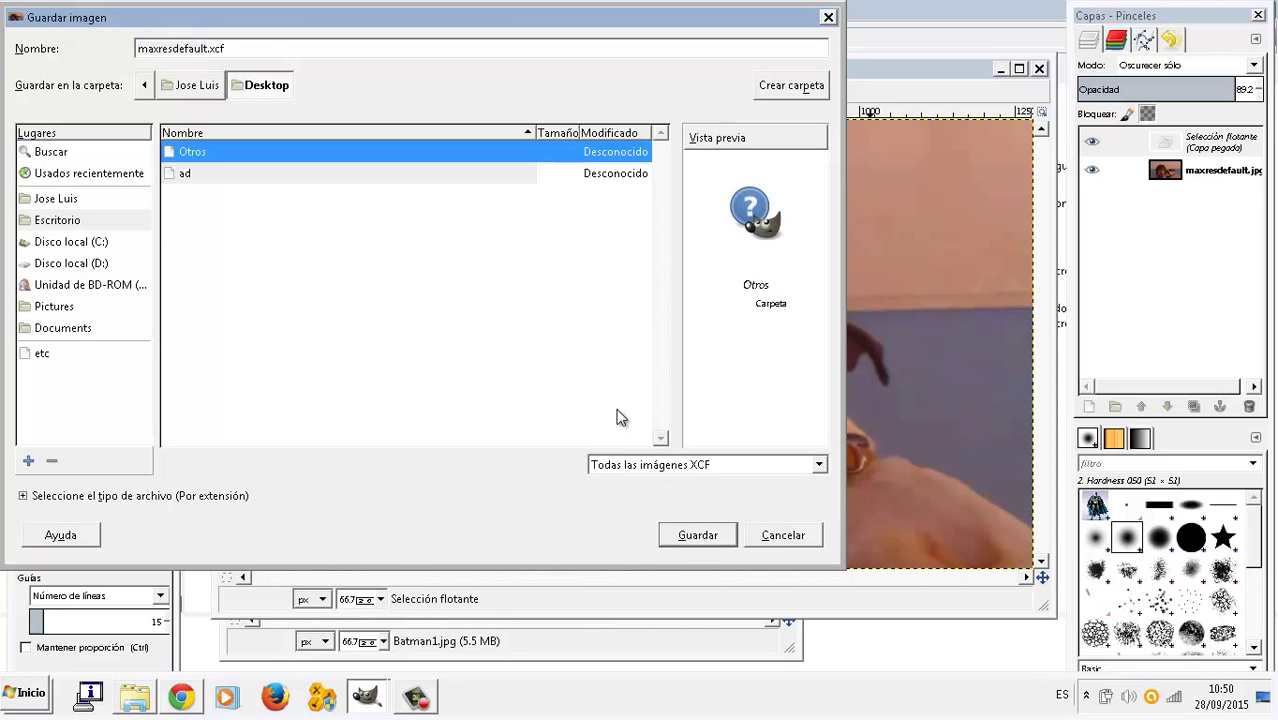
type("montaje")
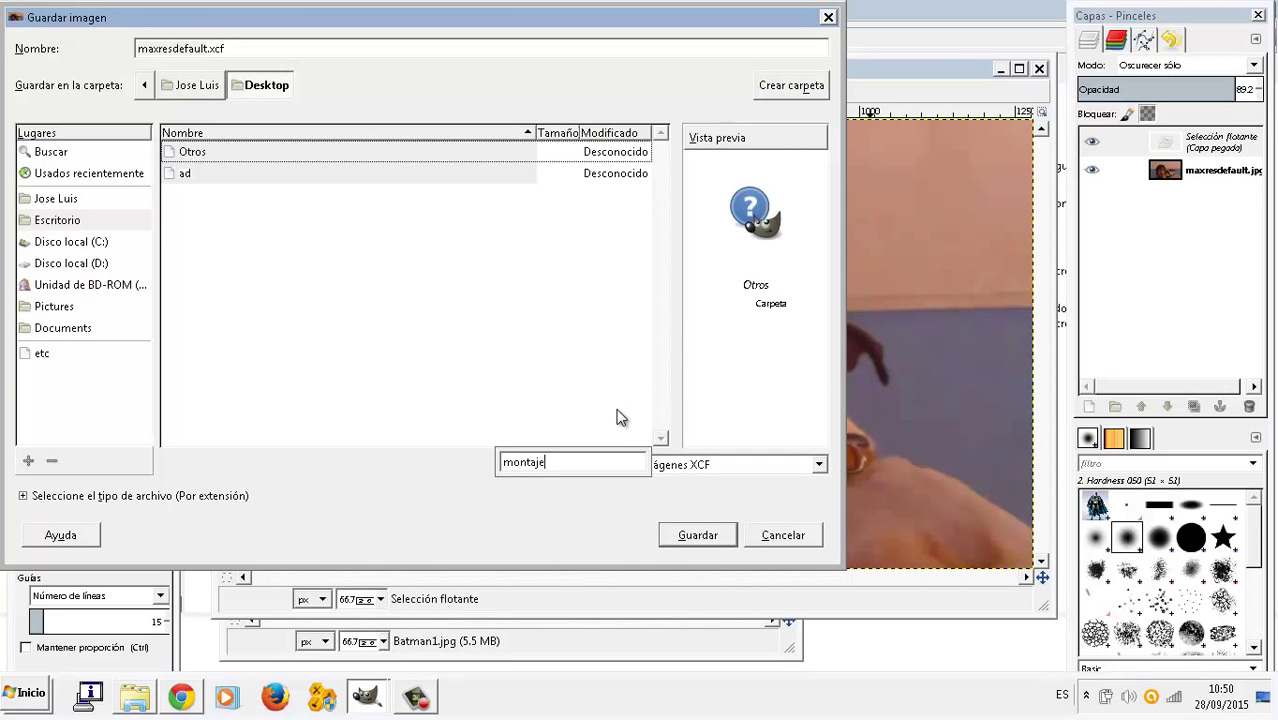
key("Escape")
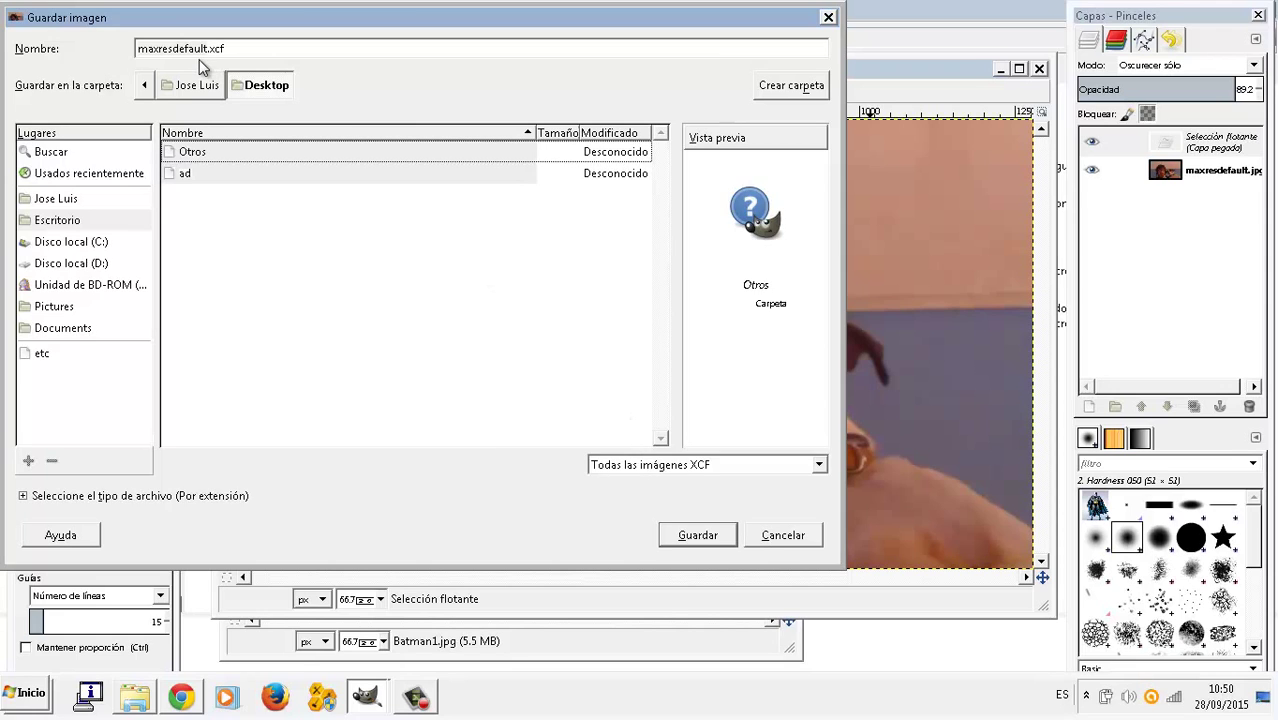
left_click(198, 48)
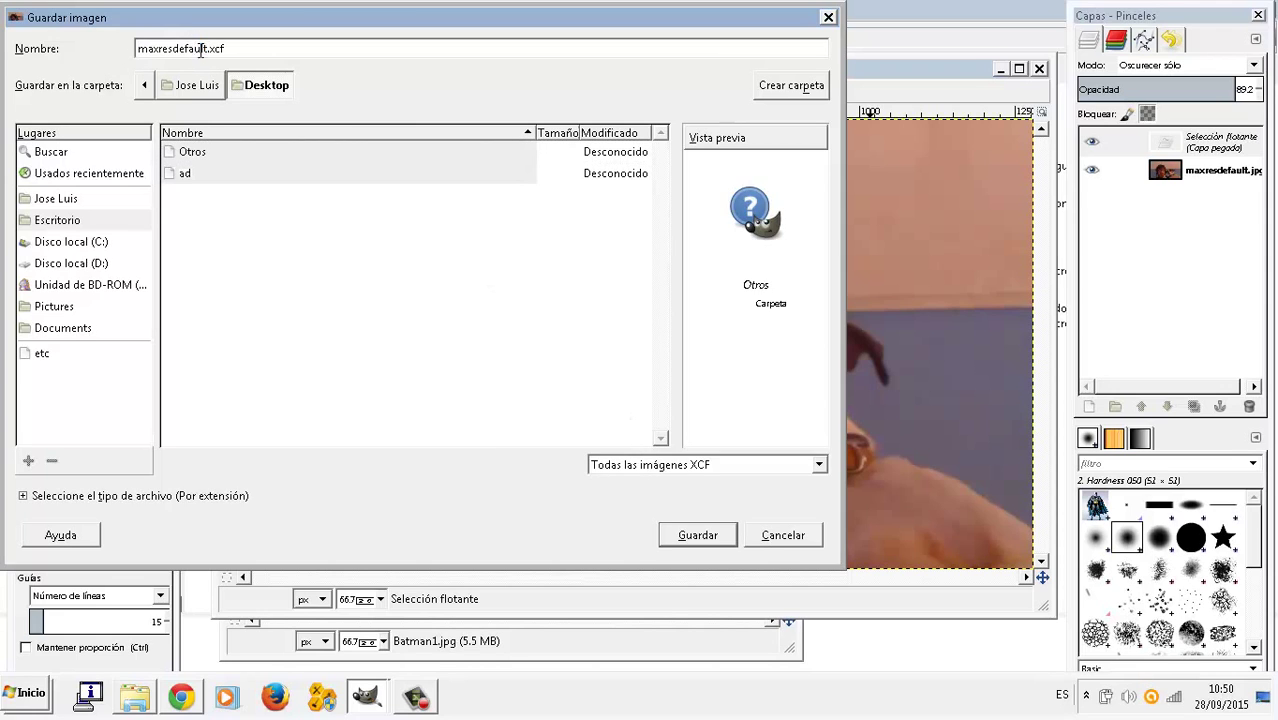
key("Home")
key("Delete")
key("Delete")
key("Delete")
key("Delete")
key("Delete")
key("Delete")
key("Delete")
key("Delete")
key("Delete")
key("Delete")
key("Delete")
type("montaje")
key("Return")
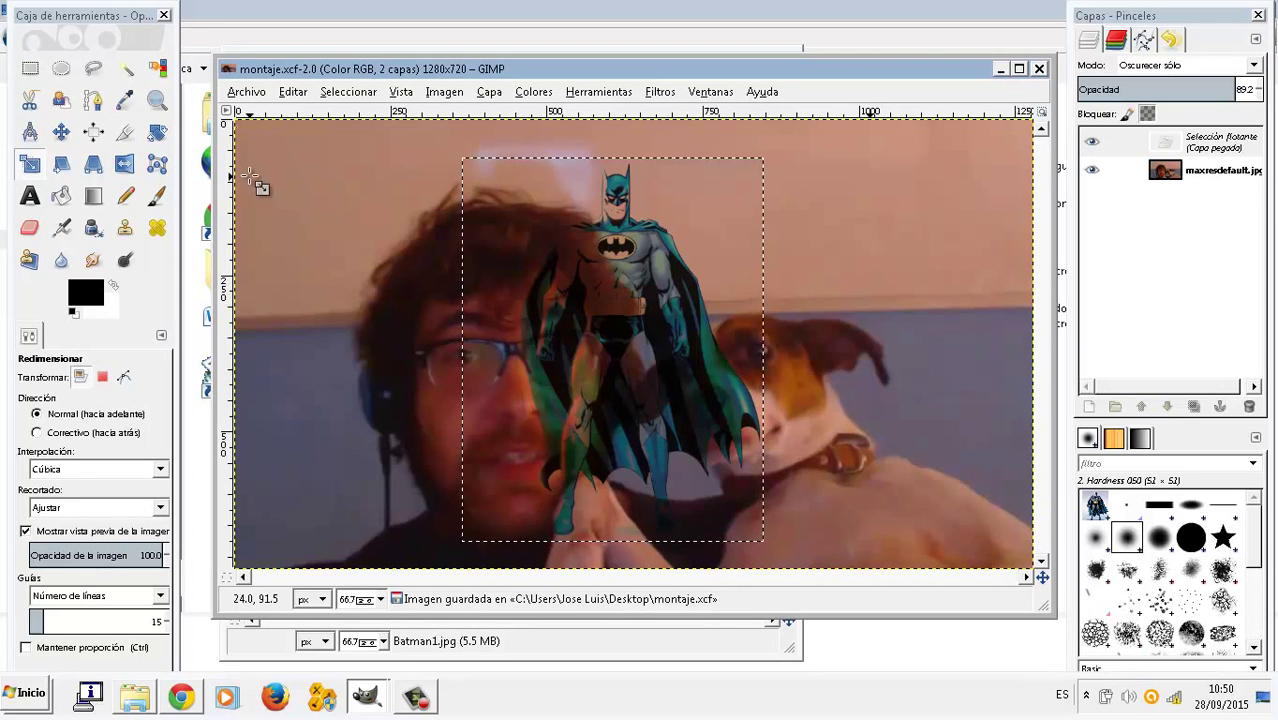
left_click(257, 92)
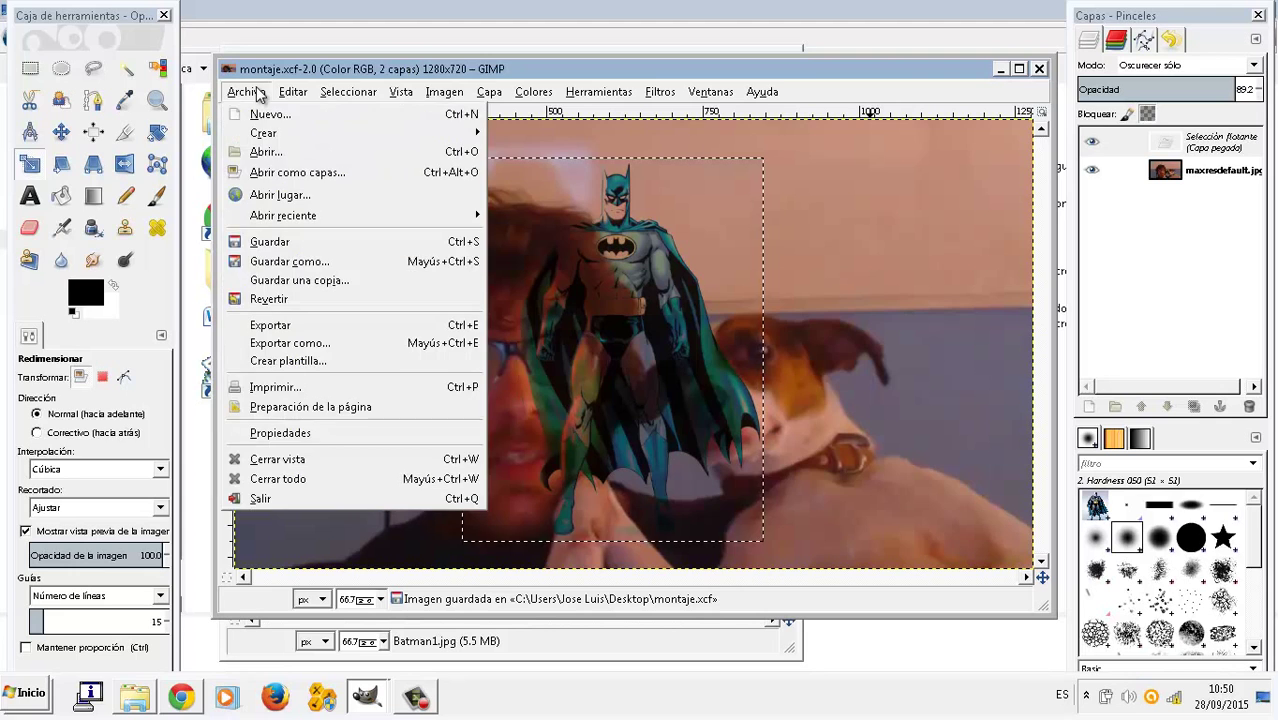
left_click(316, 283)
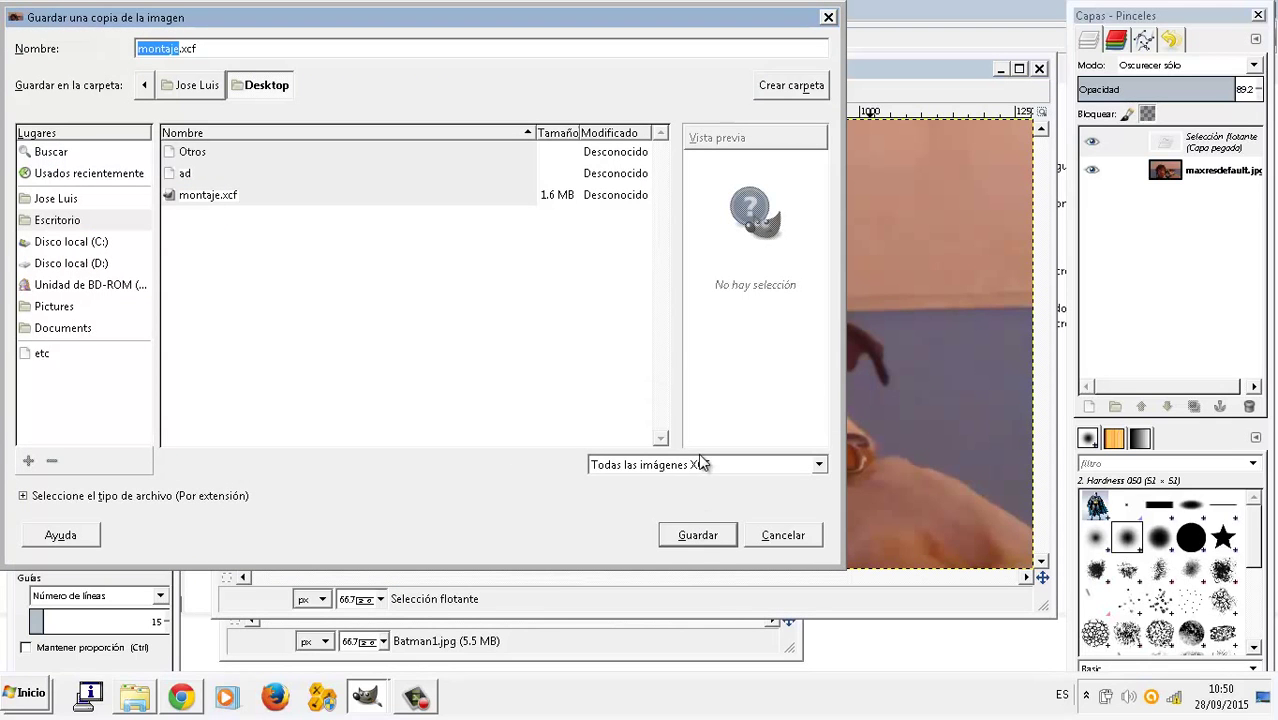
left_click(701, 464)
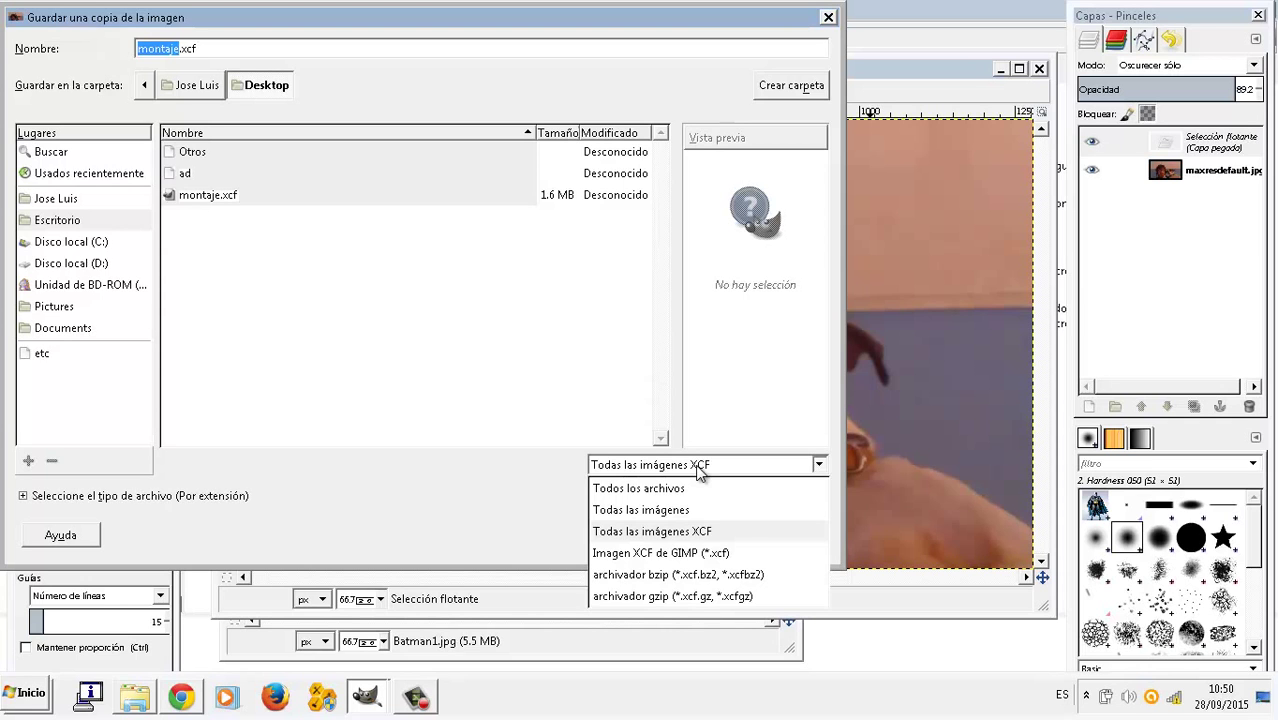
left_click(697, 466)
left_click(770, 537)
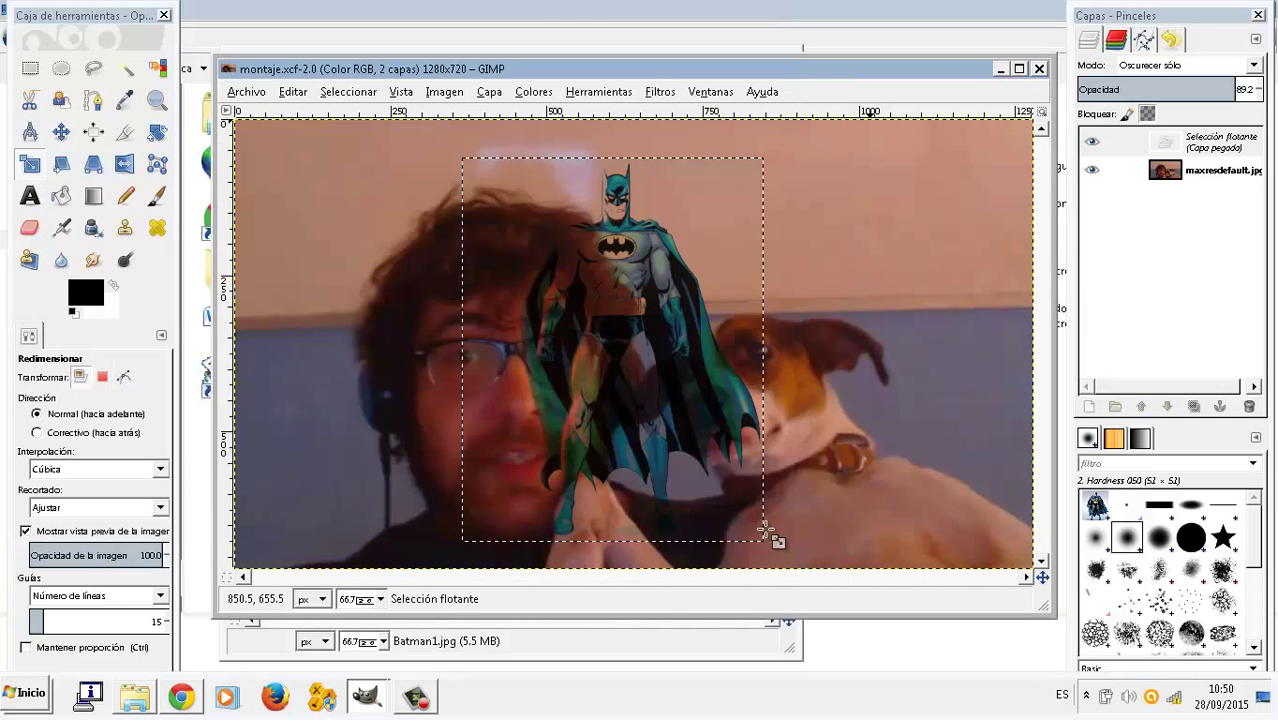
left_click(245, 92)
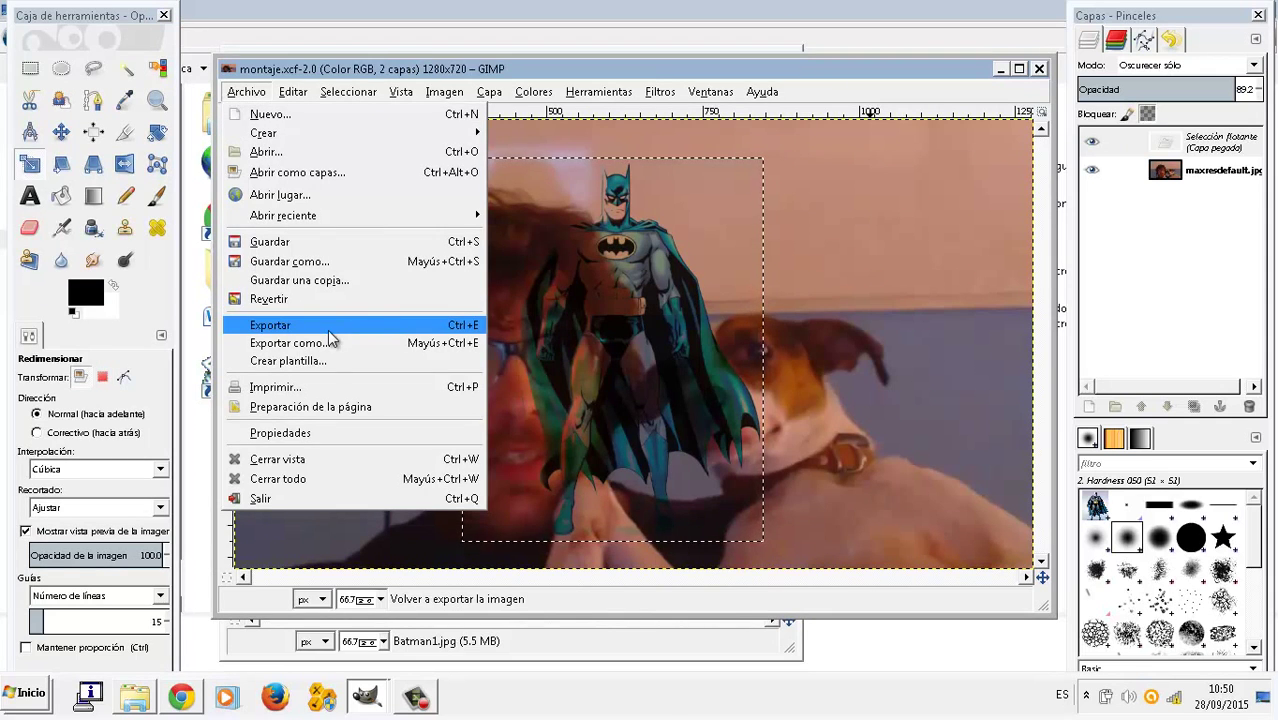
Export the composite as montaje.png to the Desktop with default PNG settings.
left_click(332, 326)
left_click(532, 528)
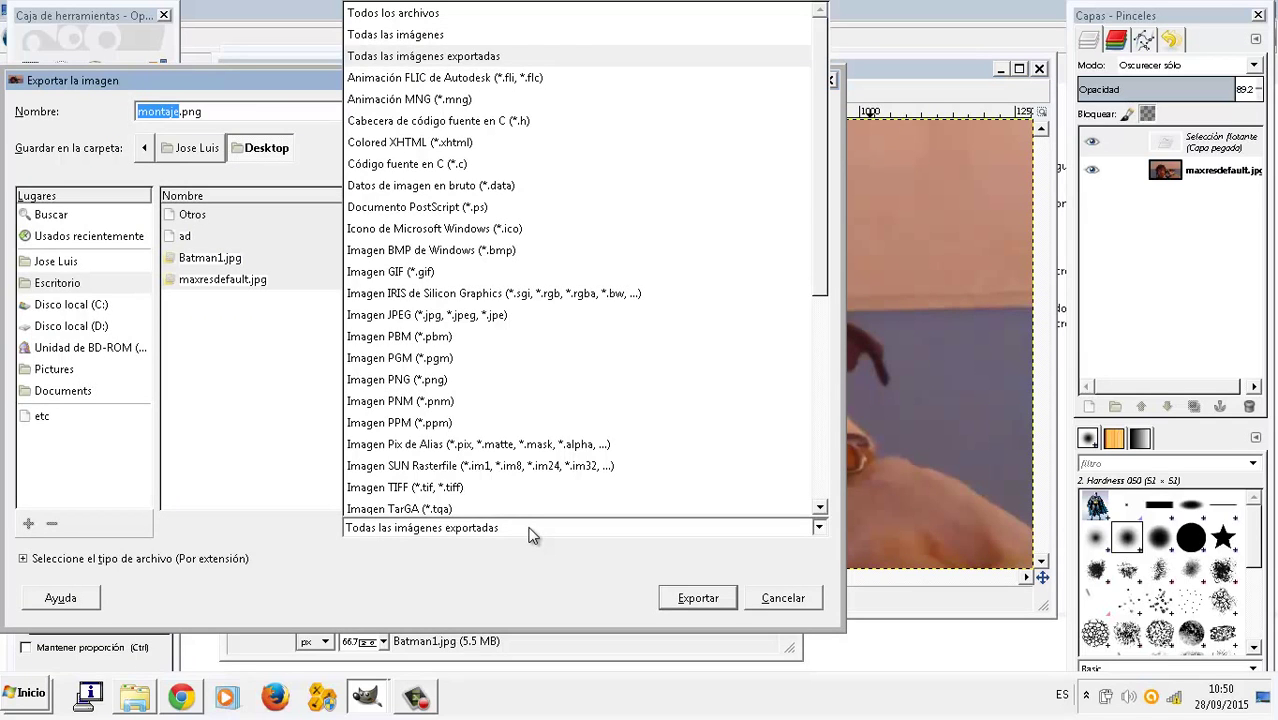
mouse_move(826, 190)
left_mouse_down()
mouse_move(830, 335)
mouse_move(815, 425)
left_mouse_up()
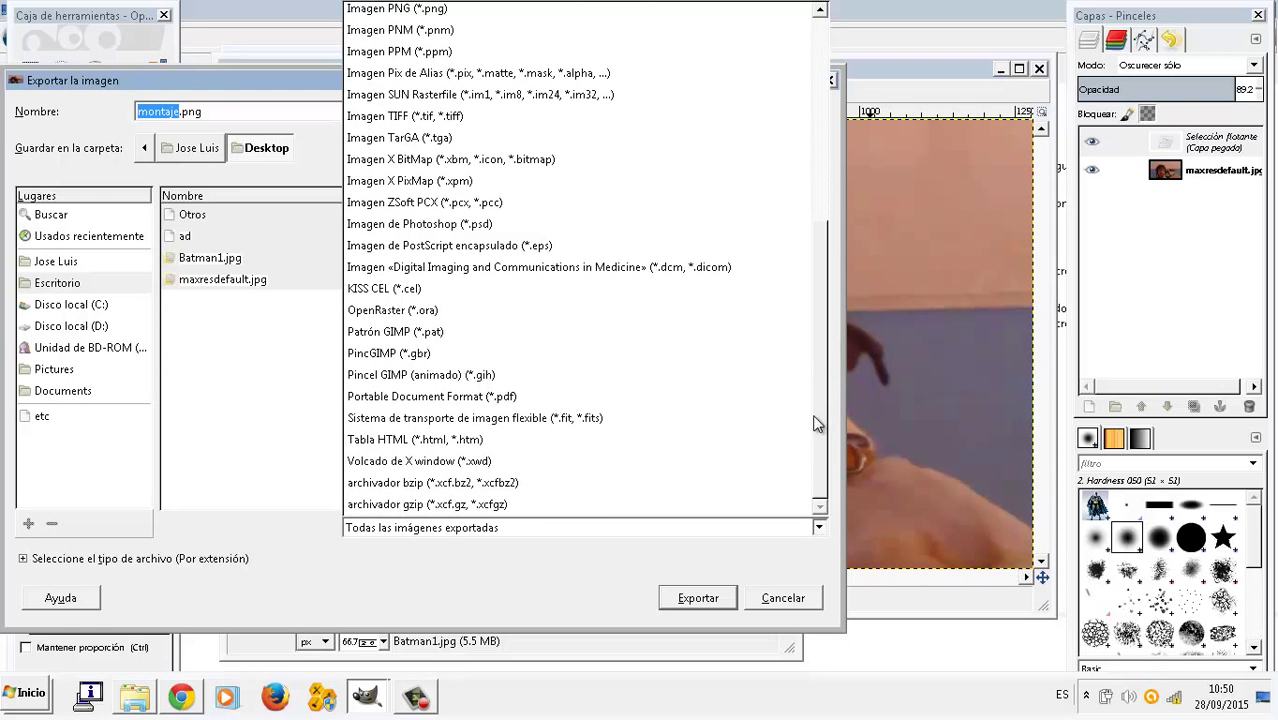
left_click_drag(820, 392, 836, 262)
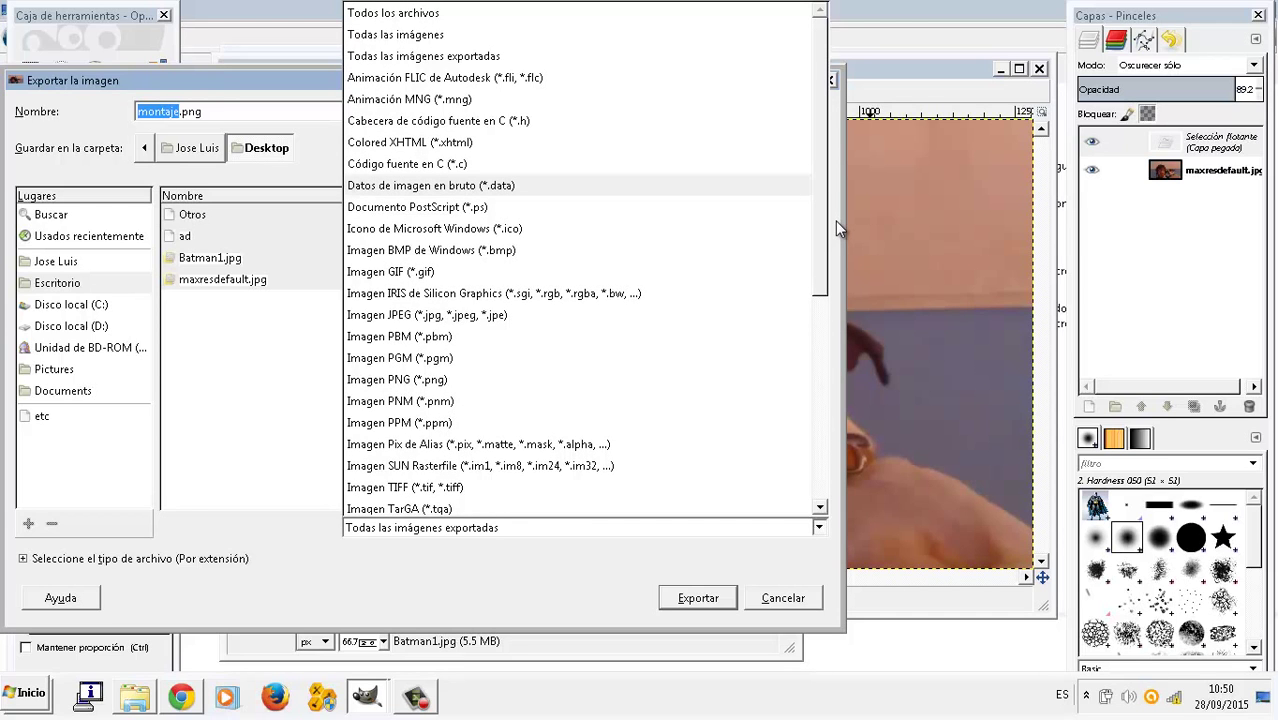
scroll(726, 210, "down", 3)
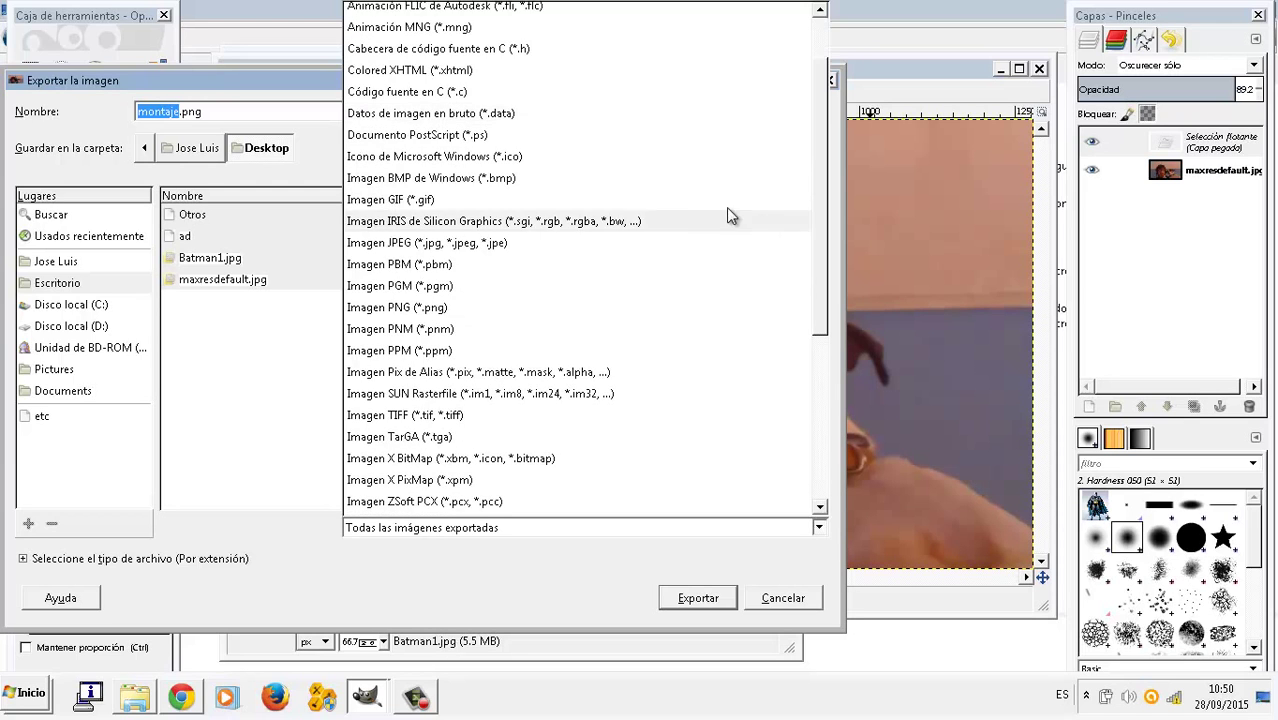
left_click(597, 255)
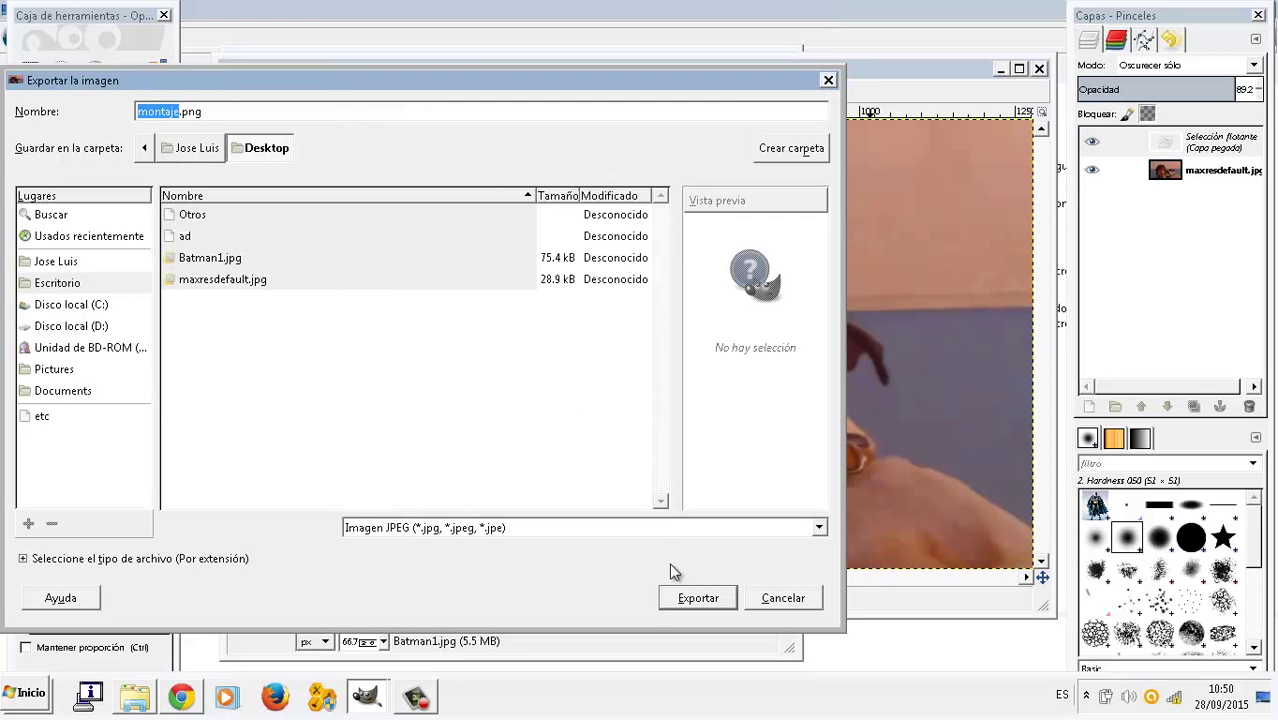
left_click(699, 597)
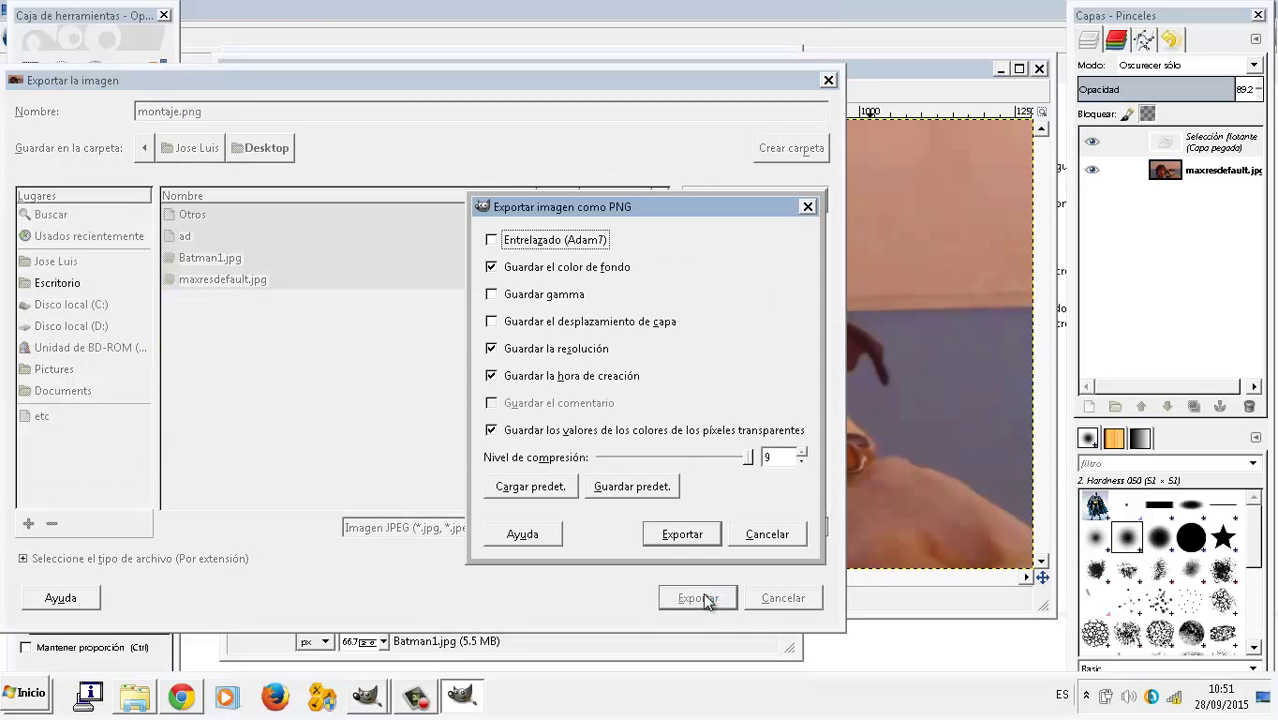
left_click(668, 537)
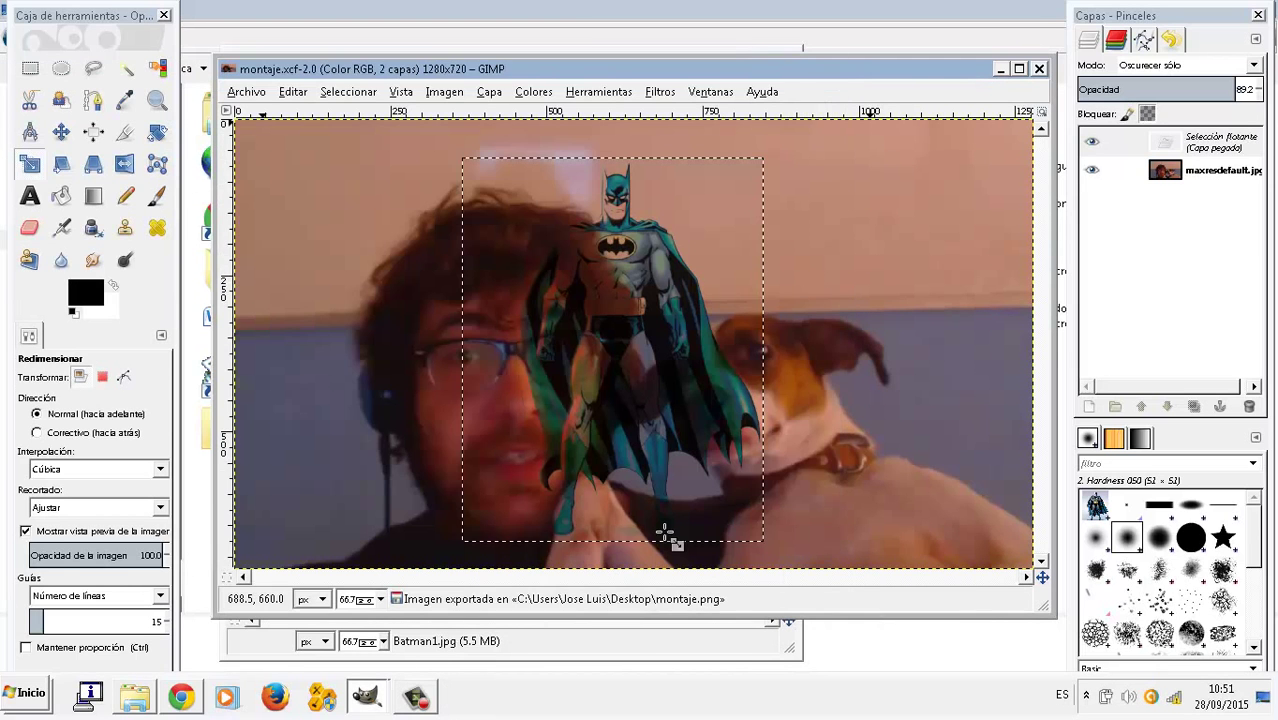
left_click(420, 697)
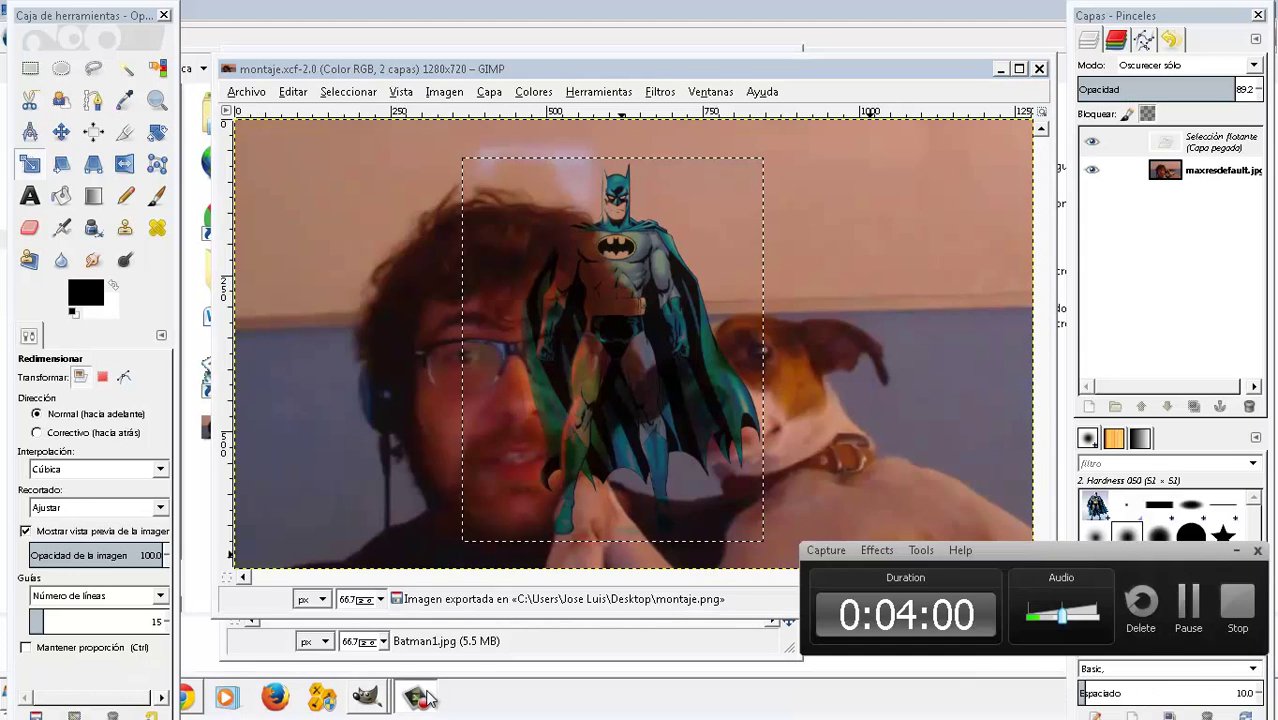